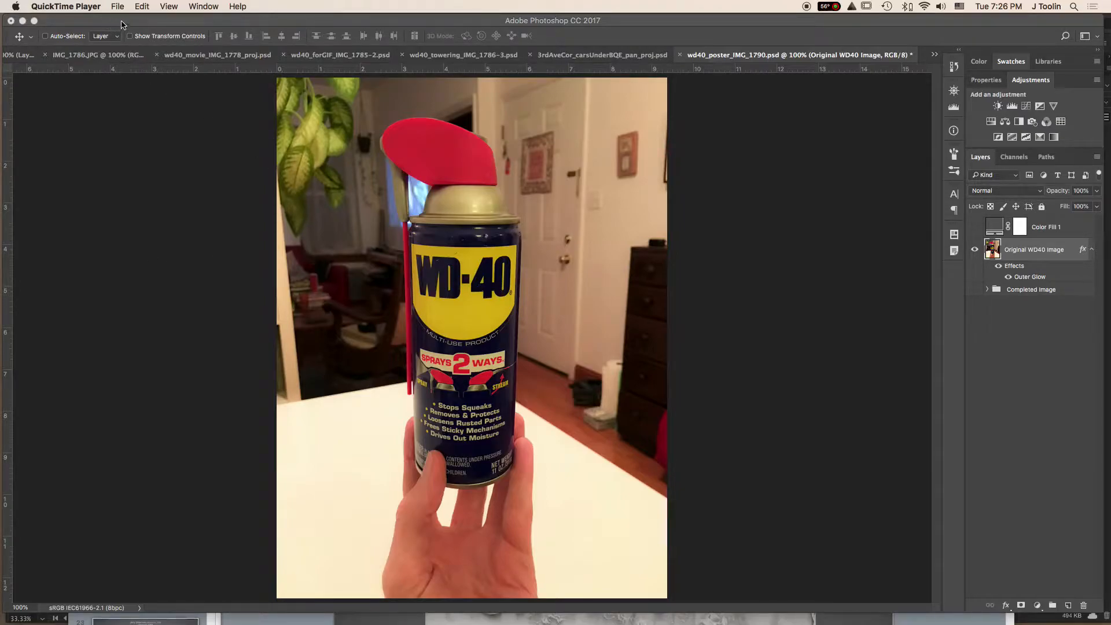
- Switch to Photoshop, move the toolbox beside the WD-40 photo and choose the Quick Selection tool
click(124, 27)
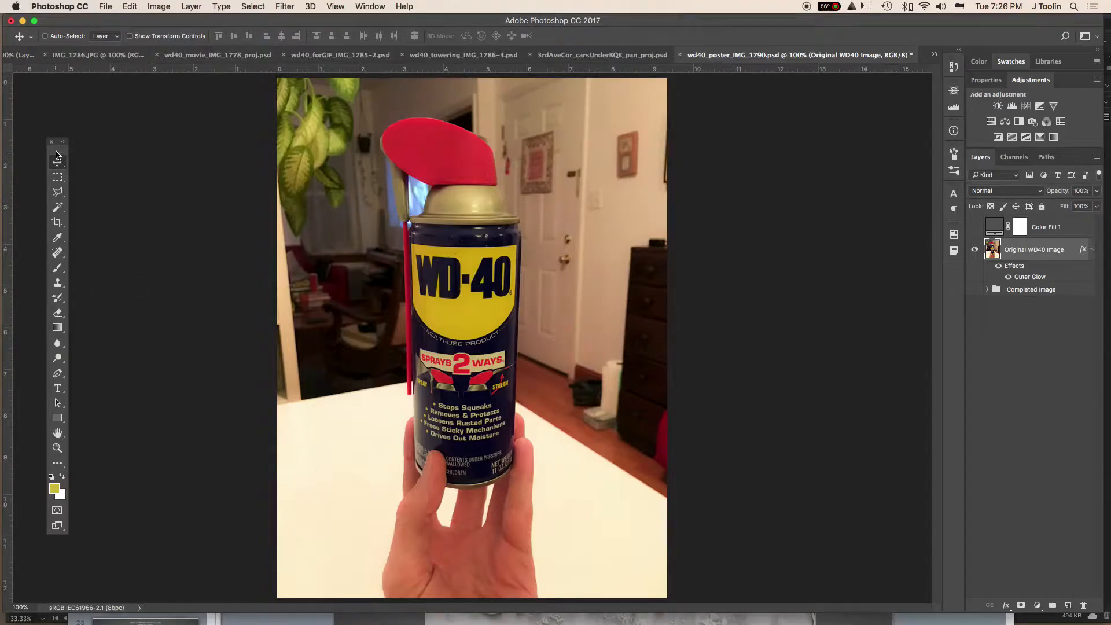
drag(61, 152, 228, 153)
drag(225, 209, 260, 211)
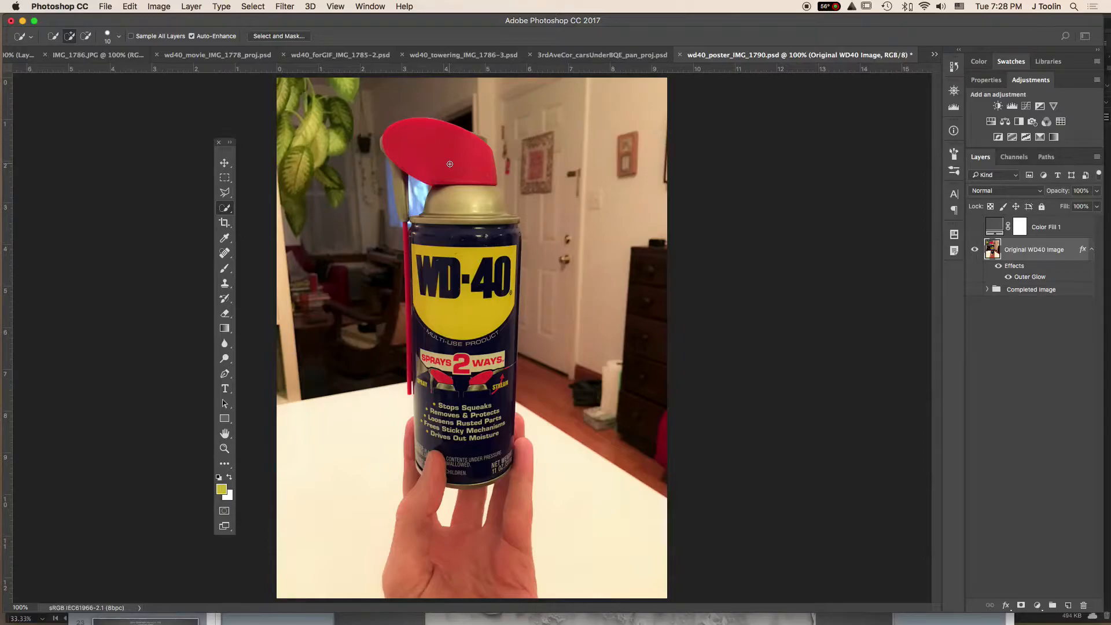
- Set the Quick Selection brush size to 50 px
key(bracketright)
key(bracketright)
key(bracketright)
key(bracketright)
click(120, 38)
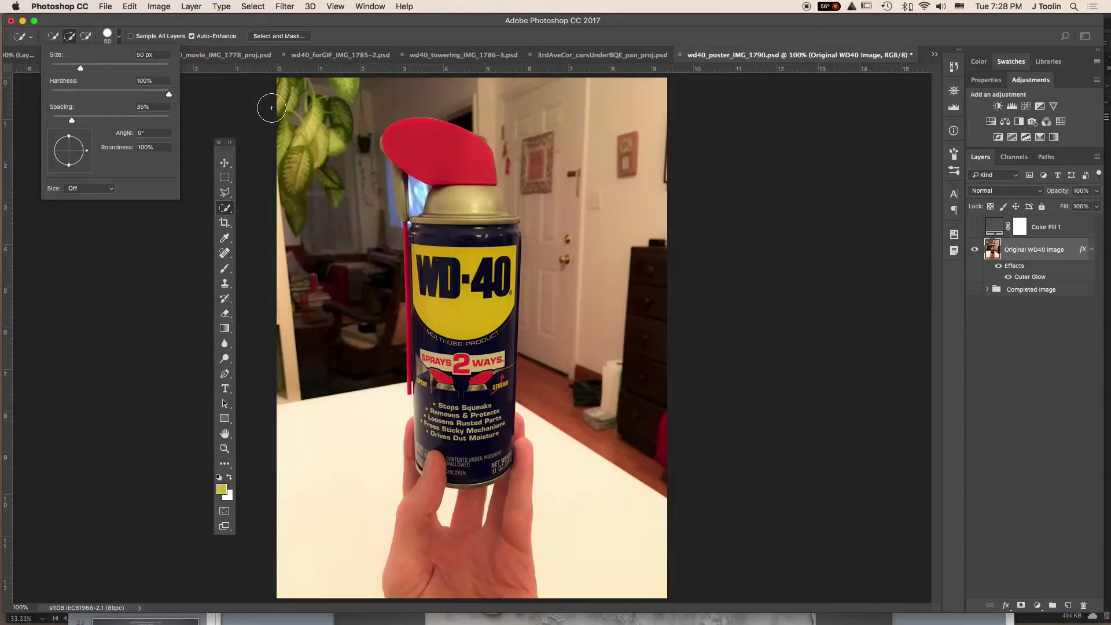
click(346, 26)
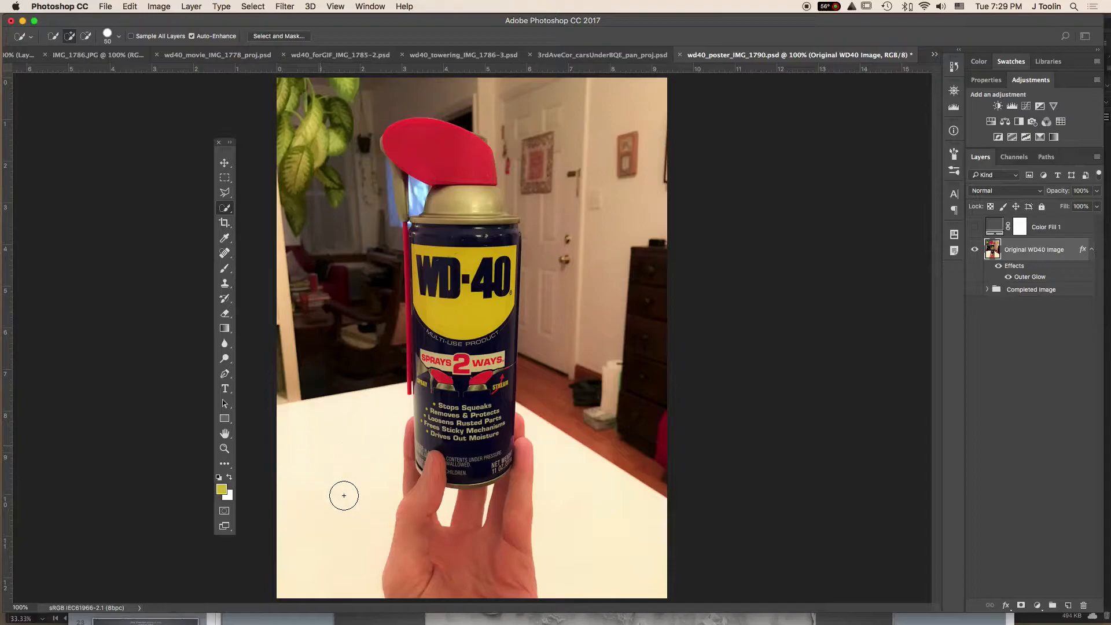
- Select the white table around the hand and the wider gap between the fingers, using a smaller brush for the gap
drag(316, 420, 331, 436)
drag(584, 498, 610, 533)
key(bracketleft)
key(bracketleft)
key(bracketleft)
key(bracketleft)
click(448, 512)
- Try to add the narrow gap between the fingers with a finer brush, and undo the selection strokes
key(bracketleft)
key(bracketleft)
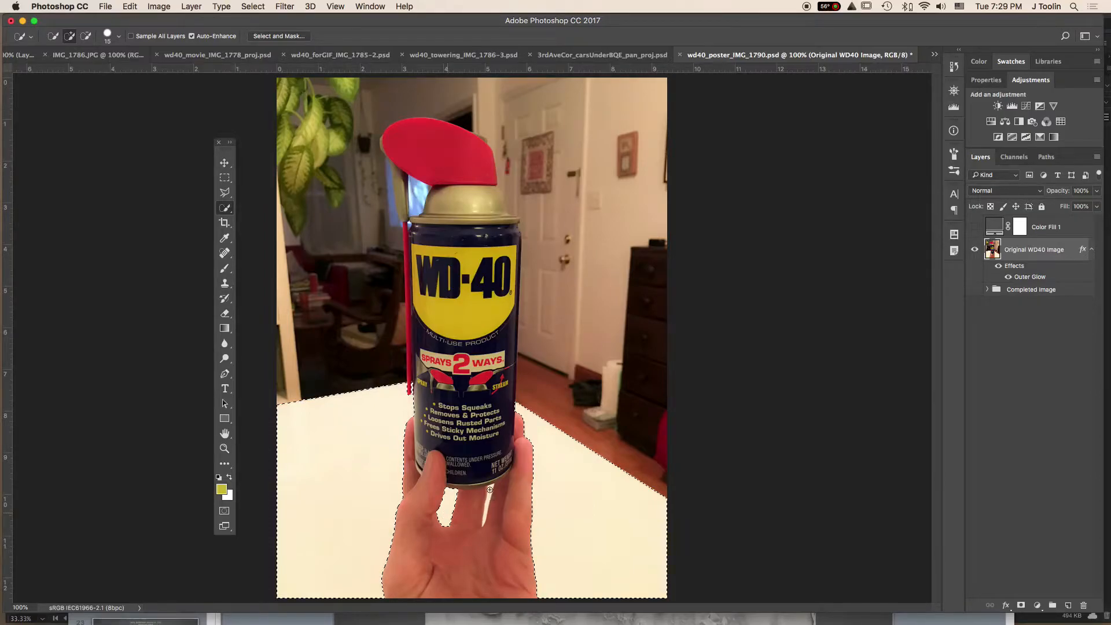
key(bracketleft)
click(489, 501)
key(super+z)
key(super+alt+z)
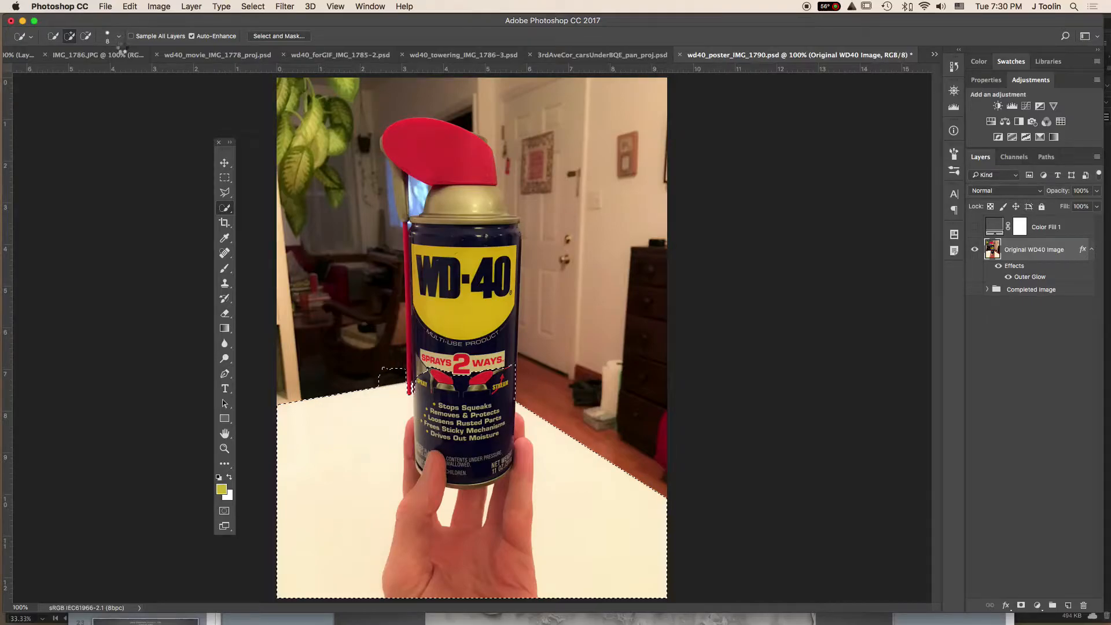
key(super+alt+z)
key(super+alt+z)
key(super+alt+z)
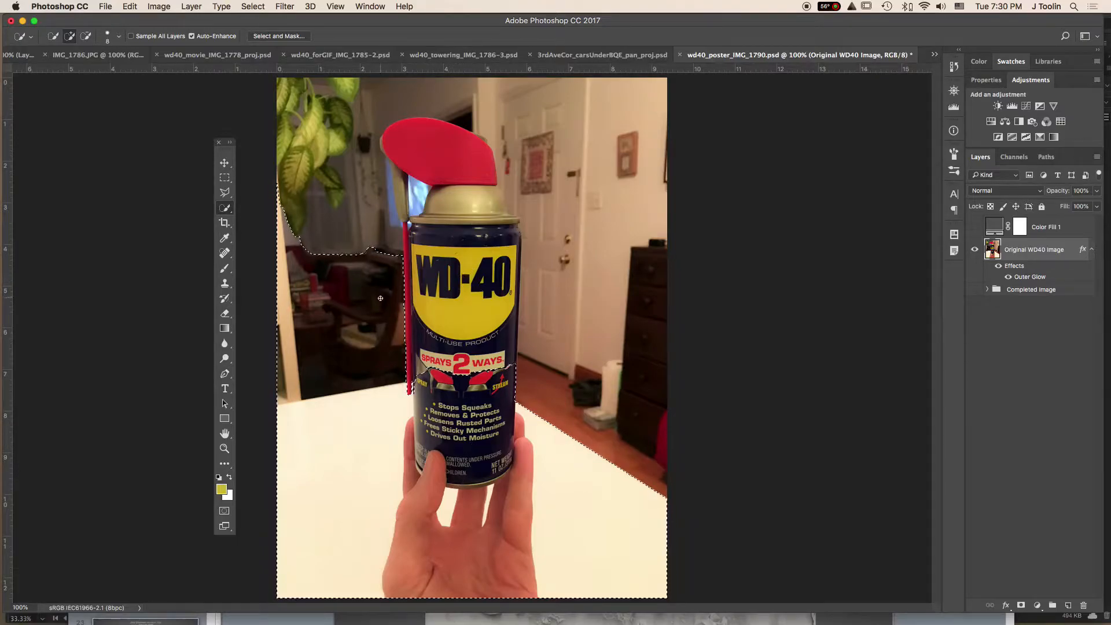
- Subtract the lower part of the can and the hand from the selection with a 35 px brush
key(bracketright)
key(bracketright)
key(bracketright)
key(bracketright)
key(bracketright)
key(bracketright)
key(bracketright)
key(alt)
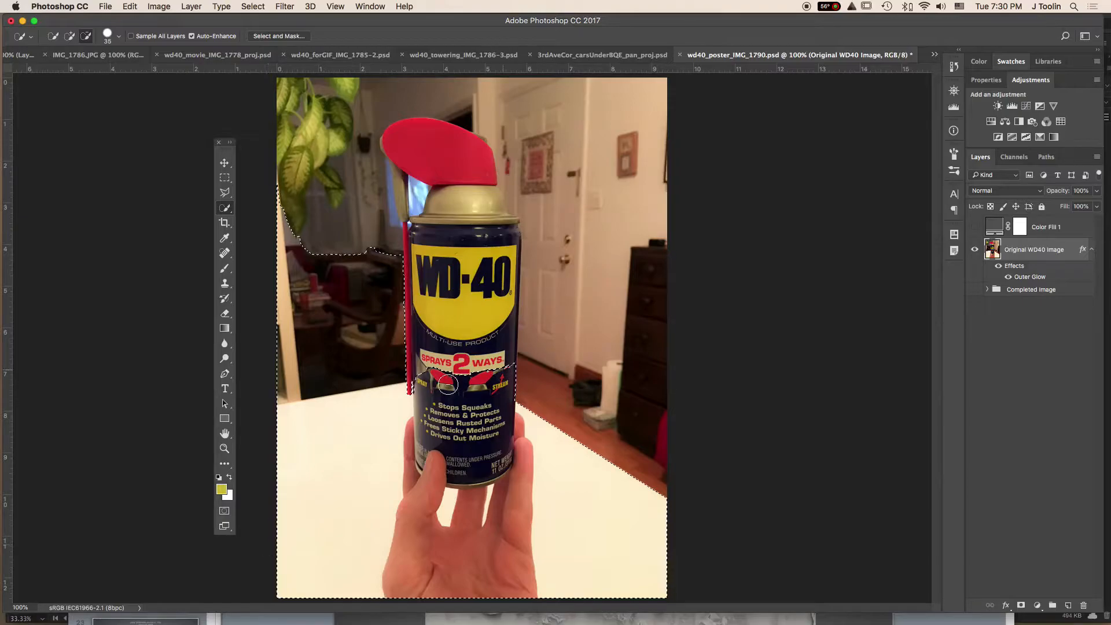
mouse_move(447, 384)
mouse_down()
mouse_move(462, 364)
mouse_move(455, 399)
mouse_move(472, 433)
mouse_move(451, 441)
mouse_move(481, 449)
mouse_move(446, 450)
mouse_up()
mouse_move(433, 381)
mouse_down()
mouse_move(502, 362)
mouse_move(496, 394)
mouse_up()
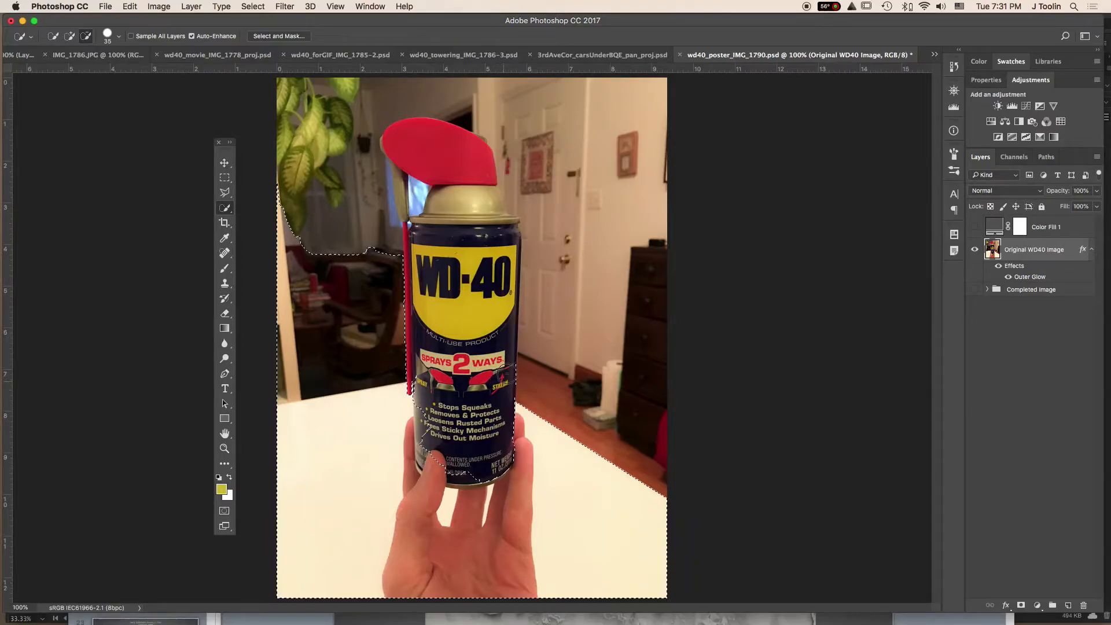
mouse_move(422, 386)
mouse_down()
mouse_move(432, 466)
mouse_move(457, 475)
mouse_move(493, 474)
mouse_move(512, 430)
mouse_move(506, 550)
mouse_move(470, 550)
mouse_move(486, 493)
mouse_move(470, 532)
mouse_up()
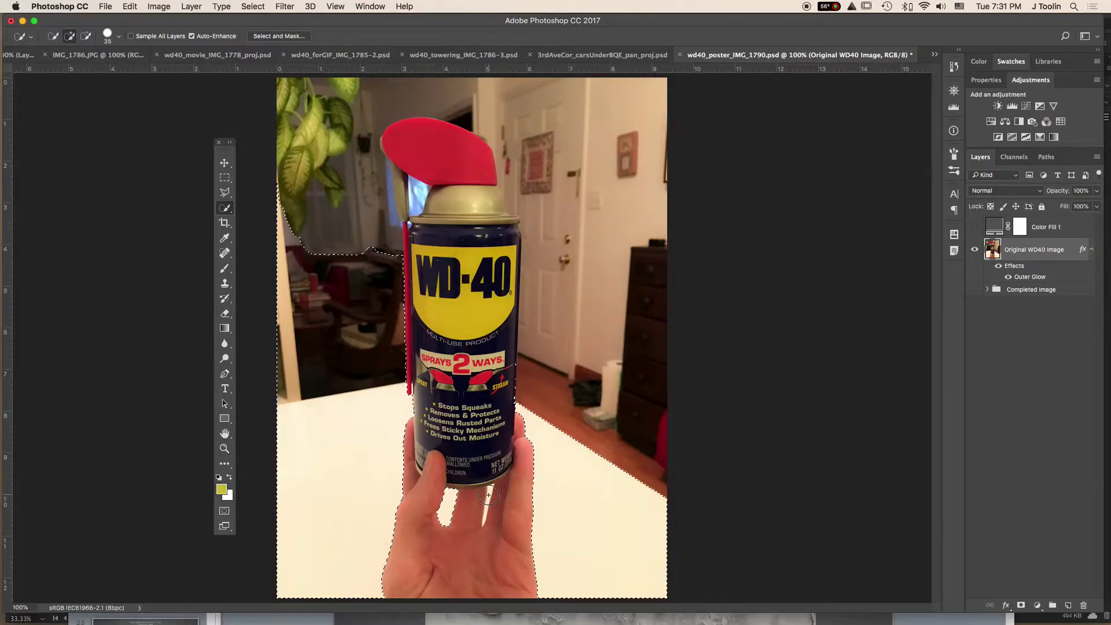
- Add the narrow gap between the fingers below the can to the selection with a 7 px brush
key(bracketleft)
key(bracketleft)
key(bracketleft)
key(bracketleft)
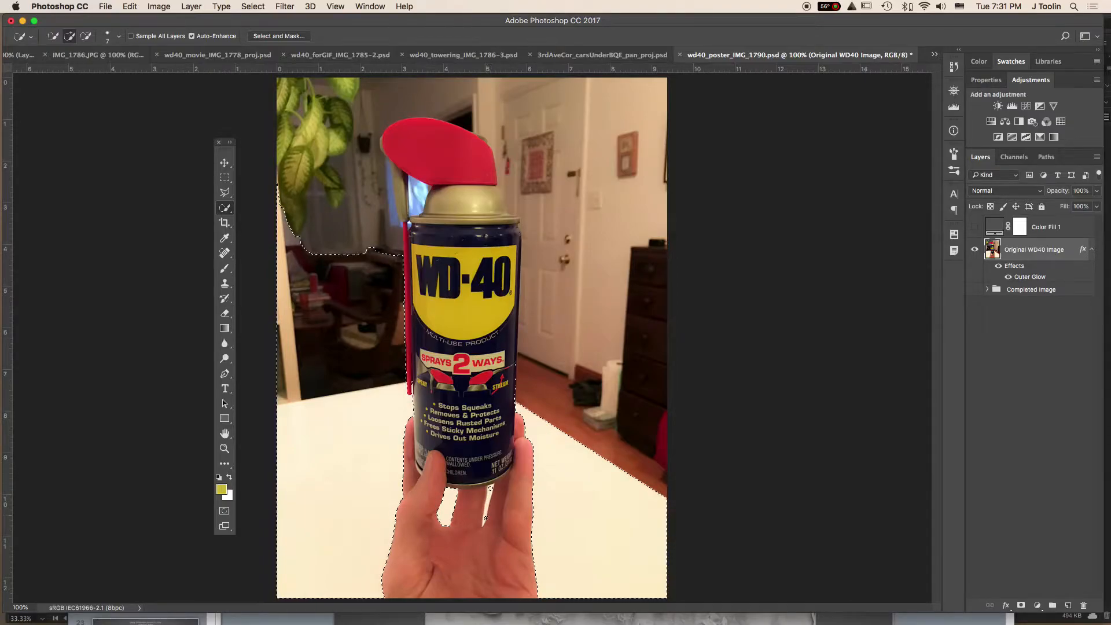
click(486, 518)
click(227, 179)
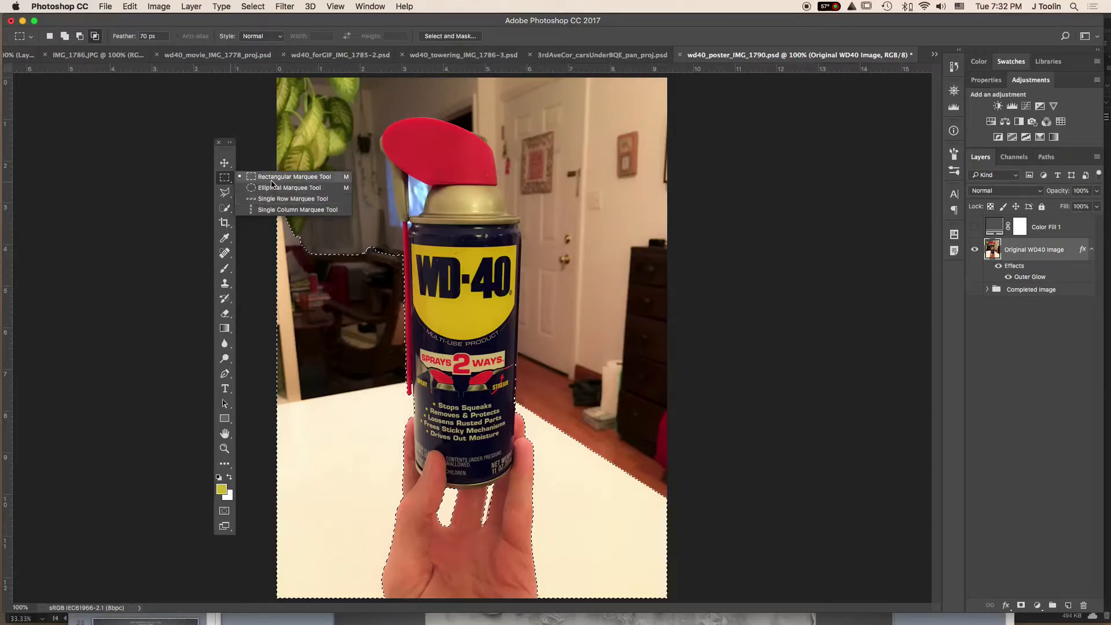
click(227, 198)
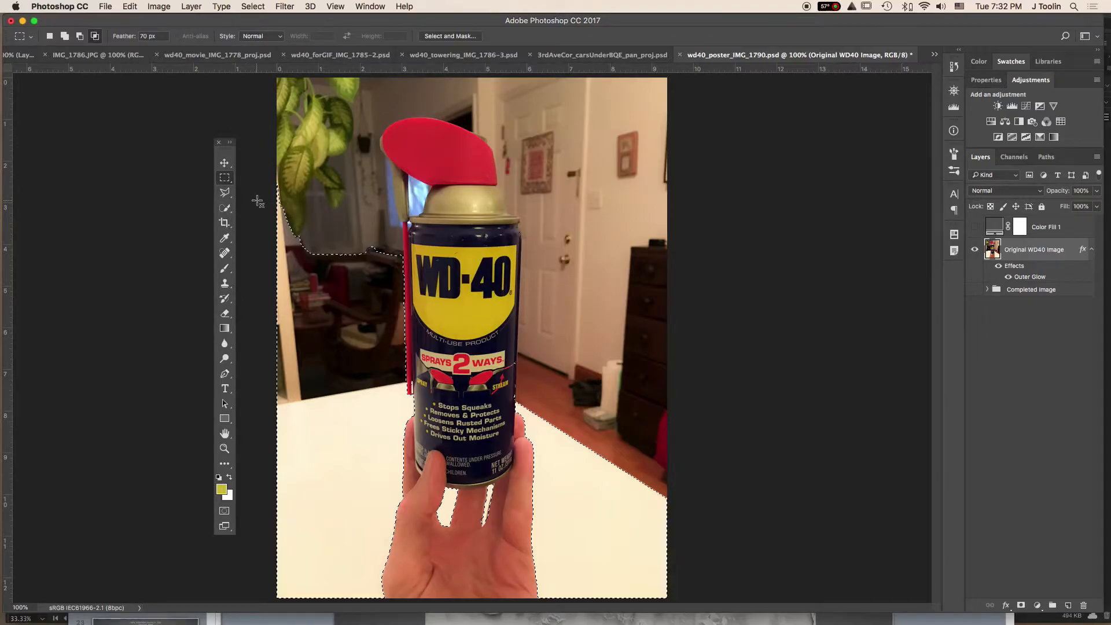
click(227, 194)
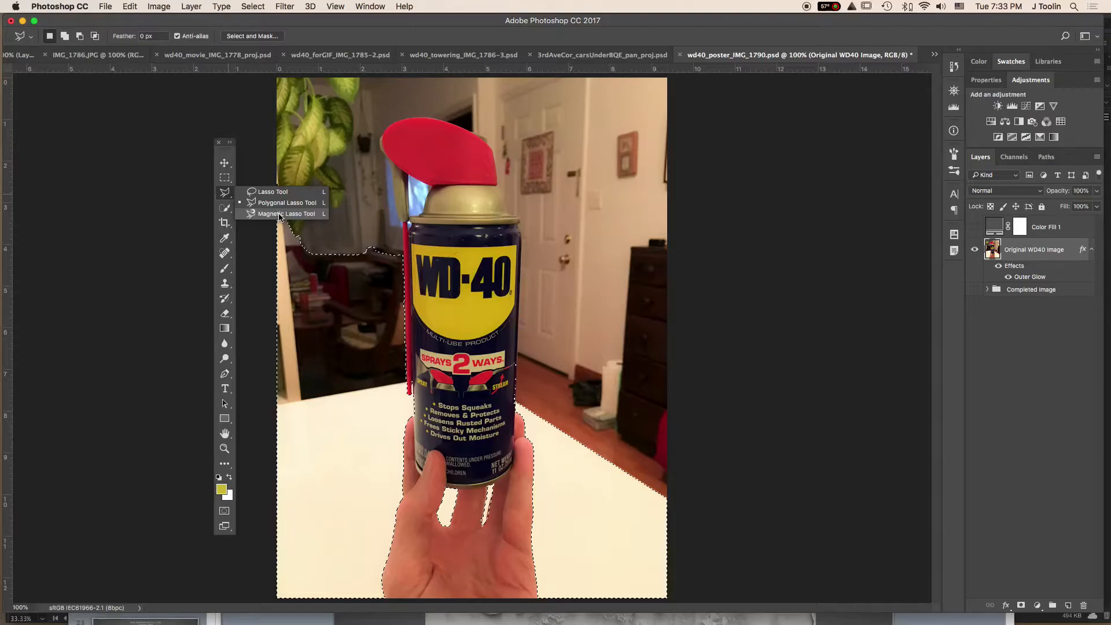
click(279, 214)
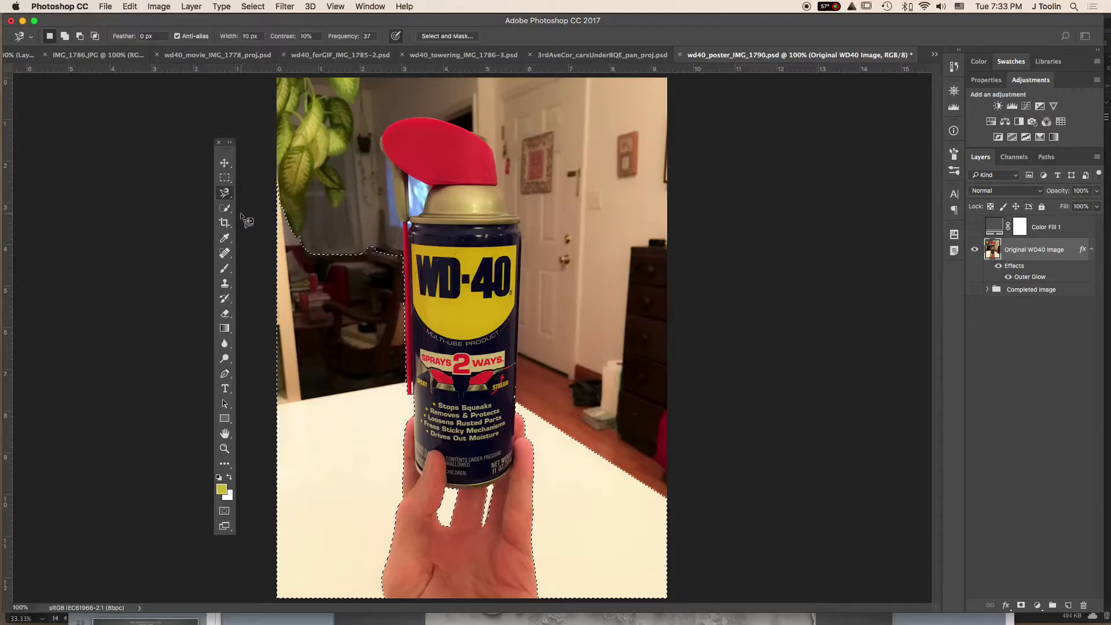
- Extend the Quick Selection over the plant and the dark room behind the can with a 35 px brush
click(226, 211)
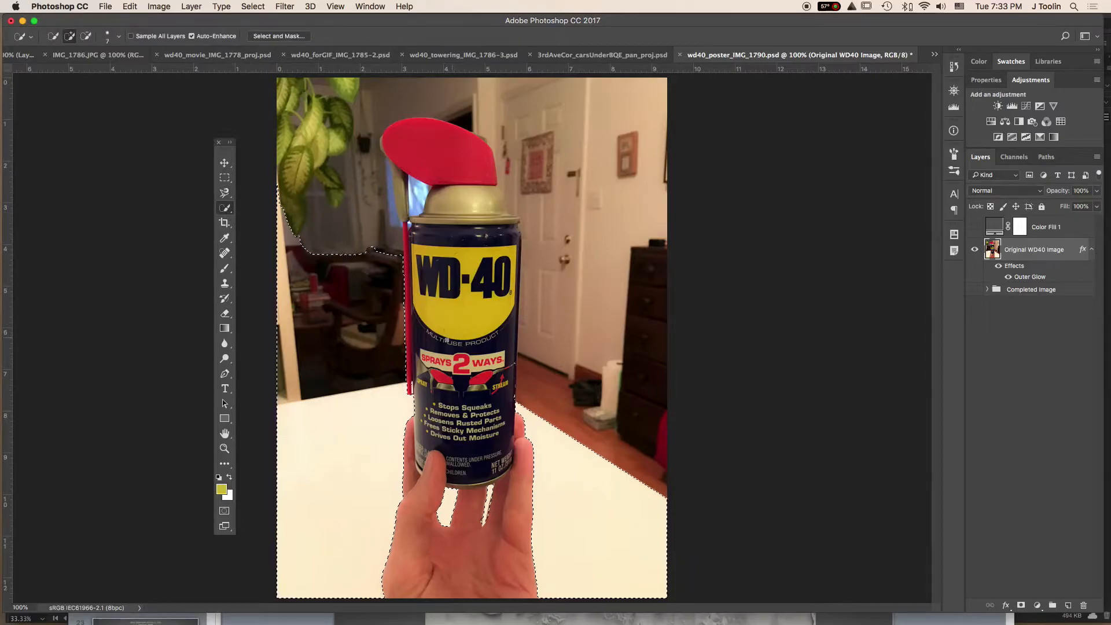
key(bracketright)
key(bracketright)
key(bracketright)
key(bracketright)
key(bracketright)
key(bracketright)
key(bracketright)
key(bracketright)
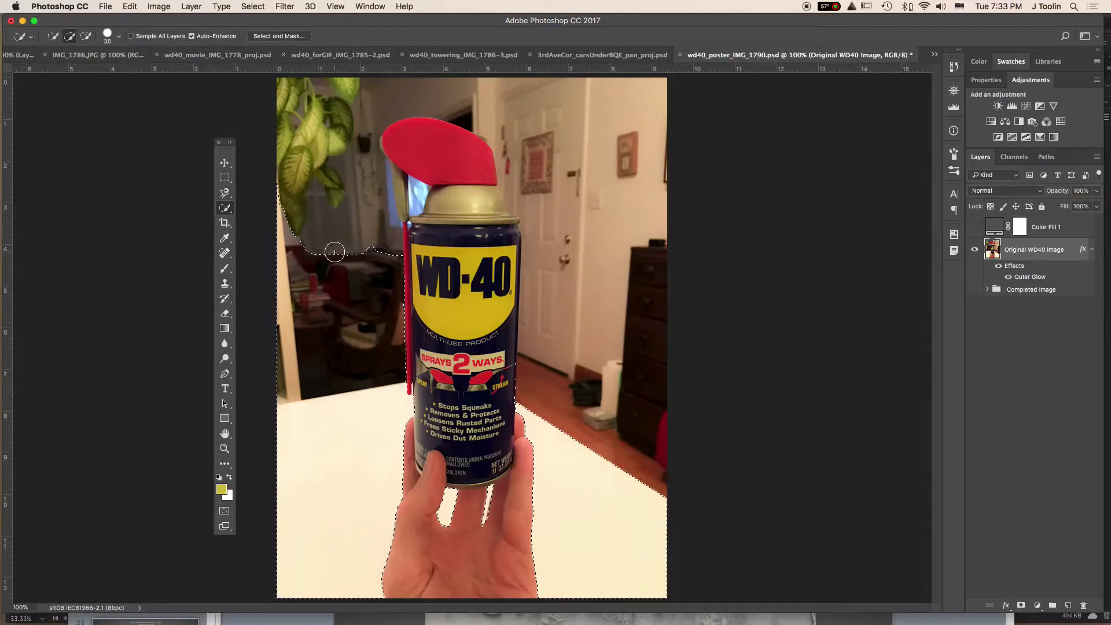
mouse_move(330, 256)
mouse_down()
mouse_move(330, 171)
mouse_move(311, 102)
mouse_move(352, 92)
mouse_move(365, 115)
mouse_move(443, 91)
mouse_up()
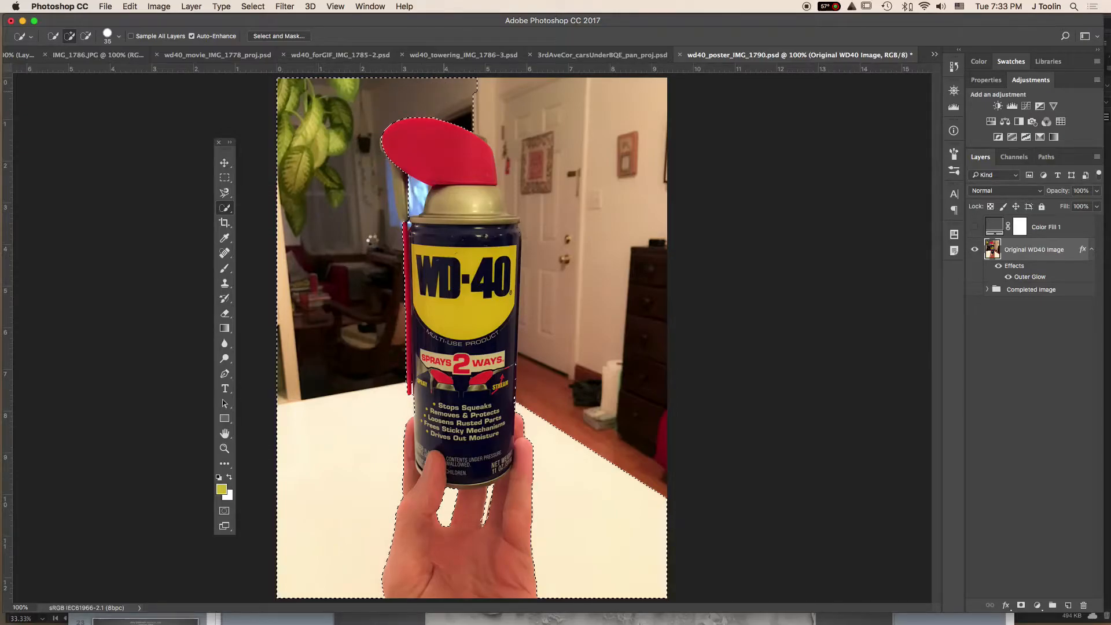
- Add the strip beside the nozzle, the door frame, the door and the wall beside the can to the selection
click(401, 199)
mouse_move(484, 112)
mouse_down()
mouse_move(484, 99)
mouse_move(515, 100)
mouse_up()
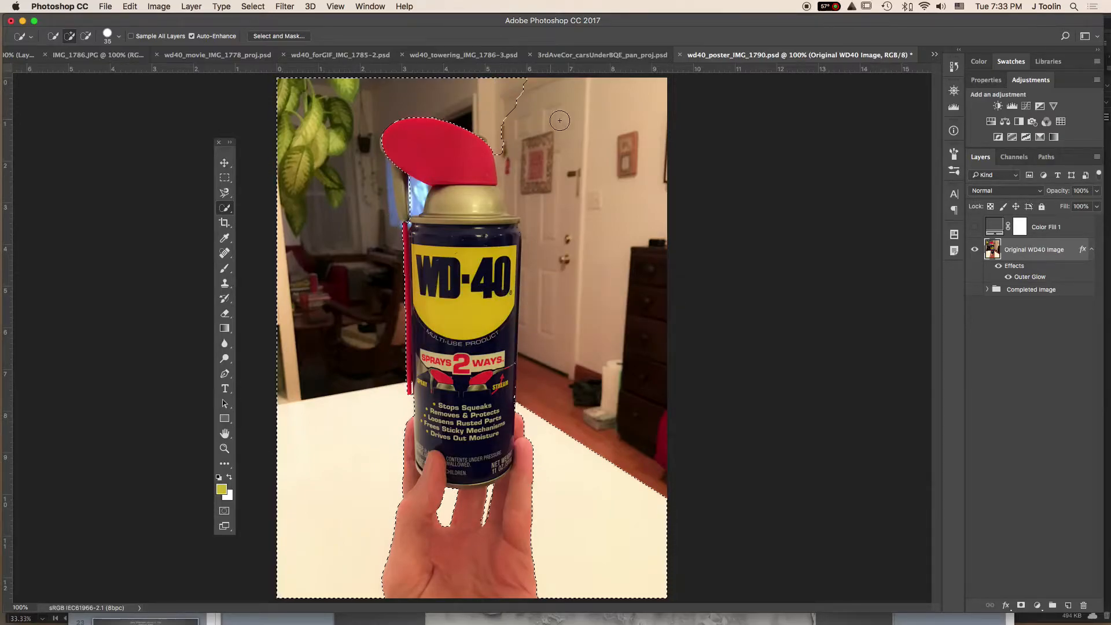
drag(602, 120, 604, 213)
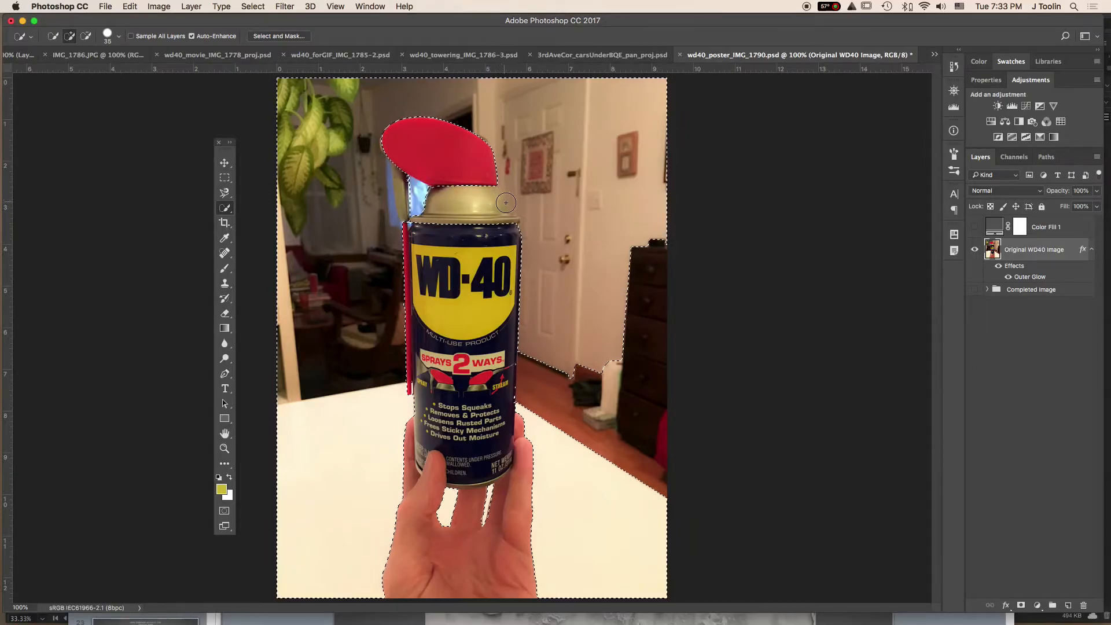
- Add the dark dresser, the wooden floor and the items standing on it to the selection
drag(504, 203, 552, 219)
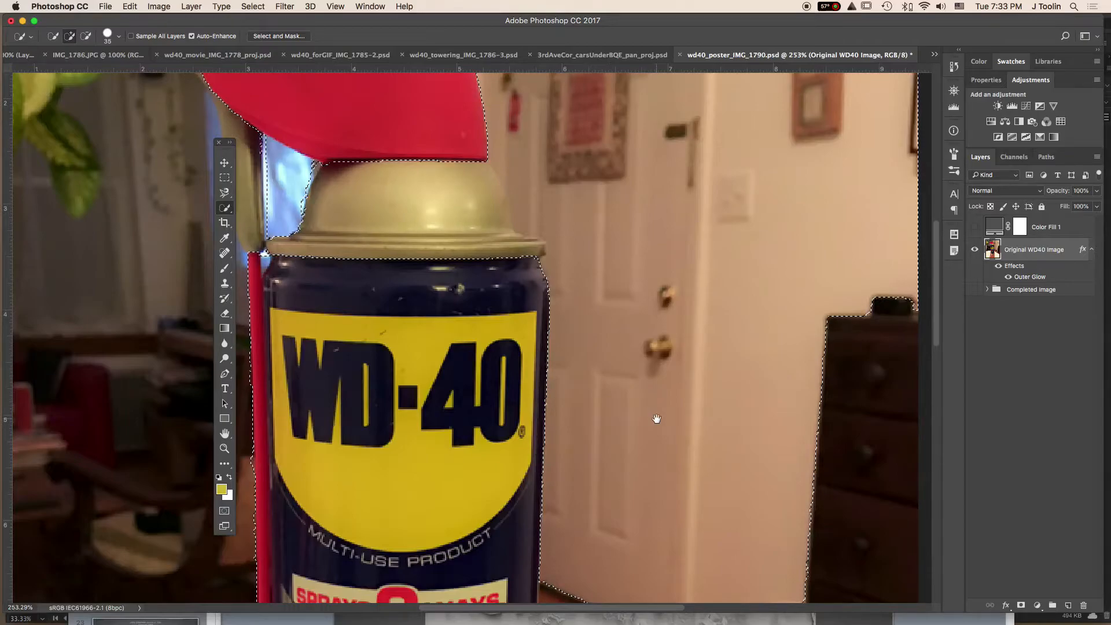
mouse_move(657, 418)
mouse_down()
mouse_move(627, 387)
mouse_move(556, 188)
mouse_up()
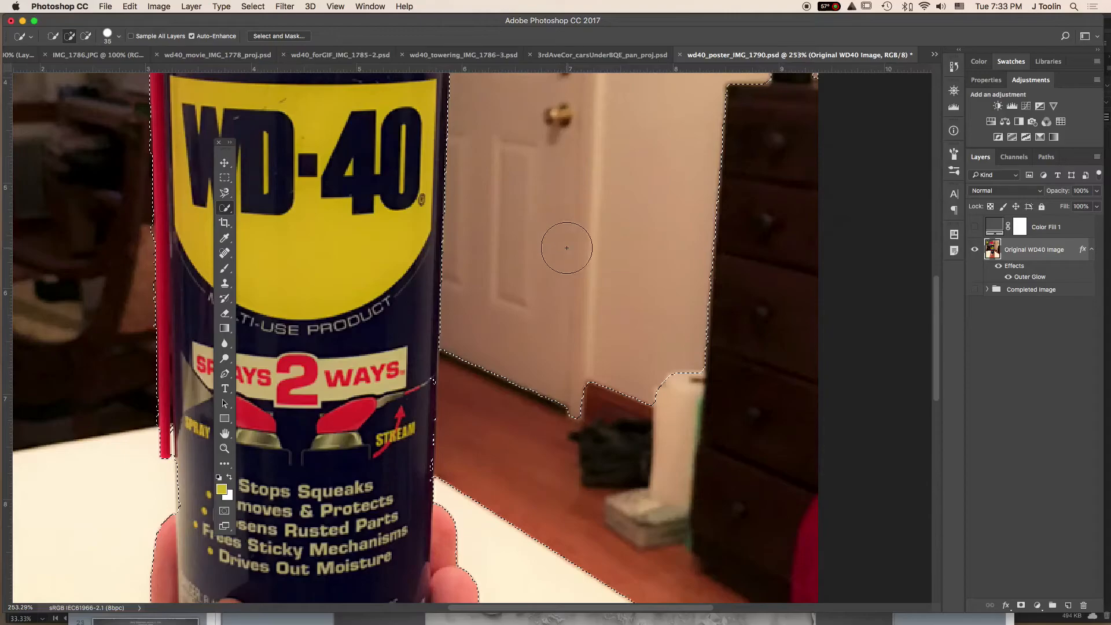
click(704, 139)
mouse_move(704, 139)
mouse_down()
mouse_move(770, 184)
mouse_move(782, 217)
mouse_move(793, 149)
mouse_up()
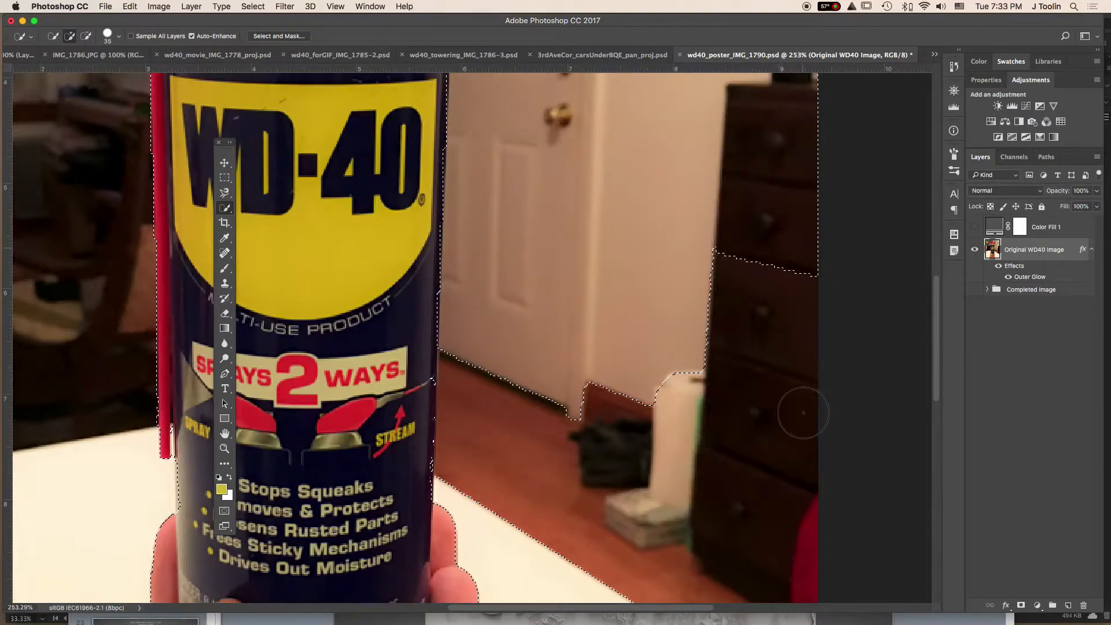
mouse_move(757, 331)
mouse_down()
mouse_move(726, 365)
mouse_move(692, 452)
mouse_move(520, 478)
mouse_up()
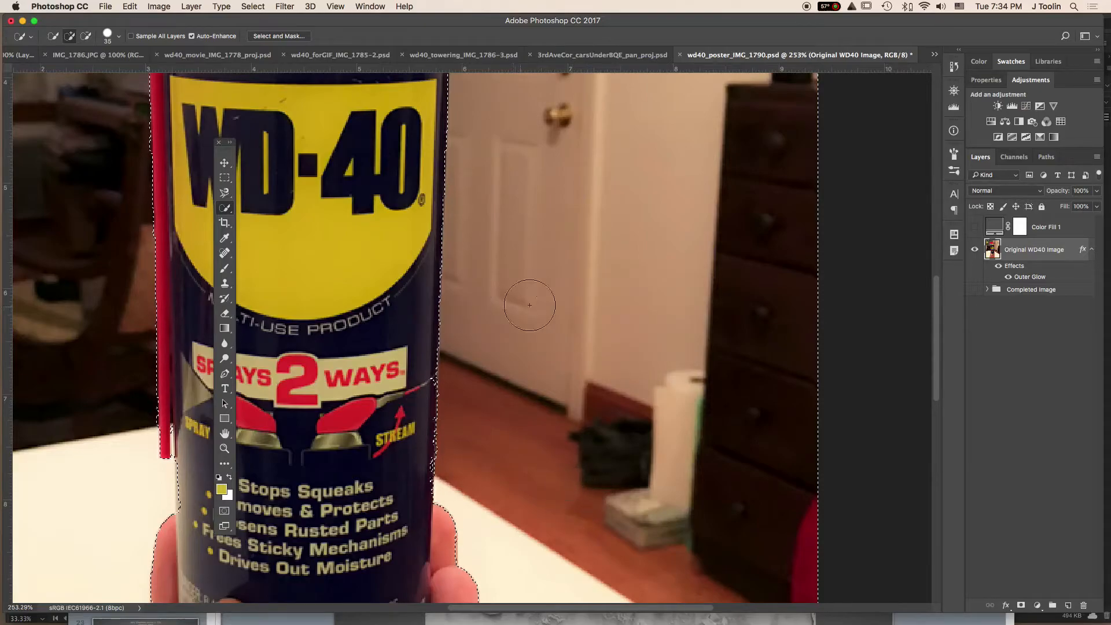
drag(520, 471, 491, 453)
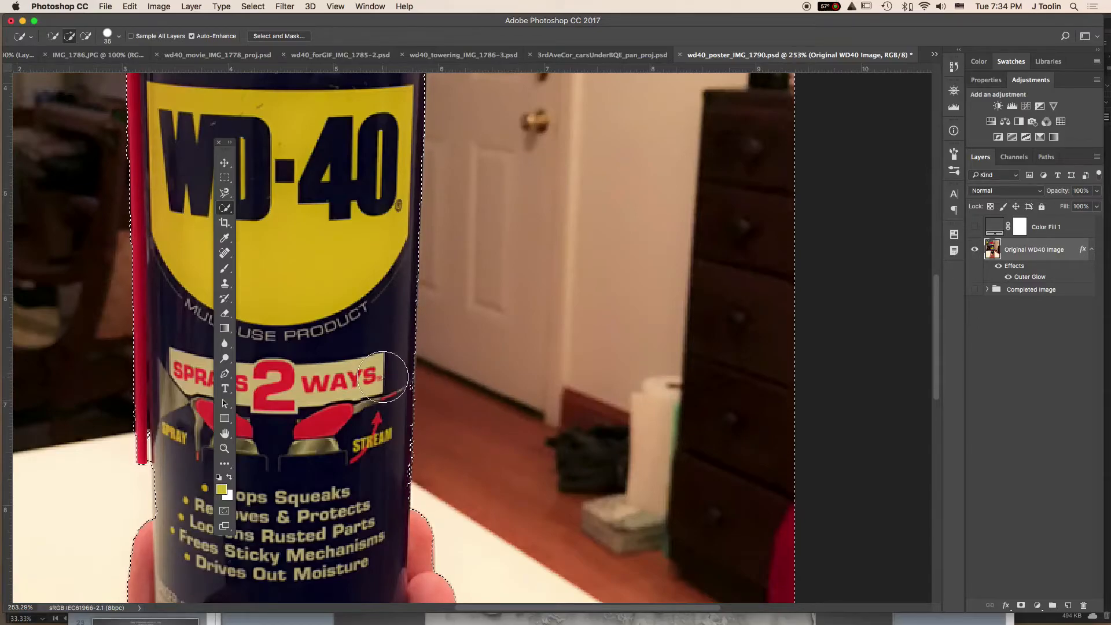
- Subtract an area along the can's edge facing the door from the selection with the Polygonal Lasso
click(225, 194)
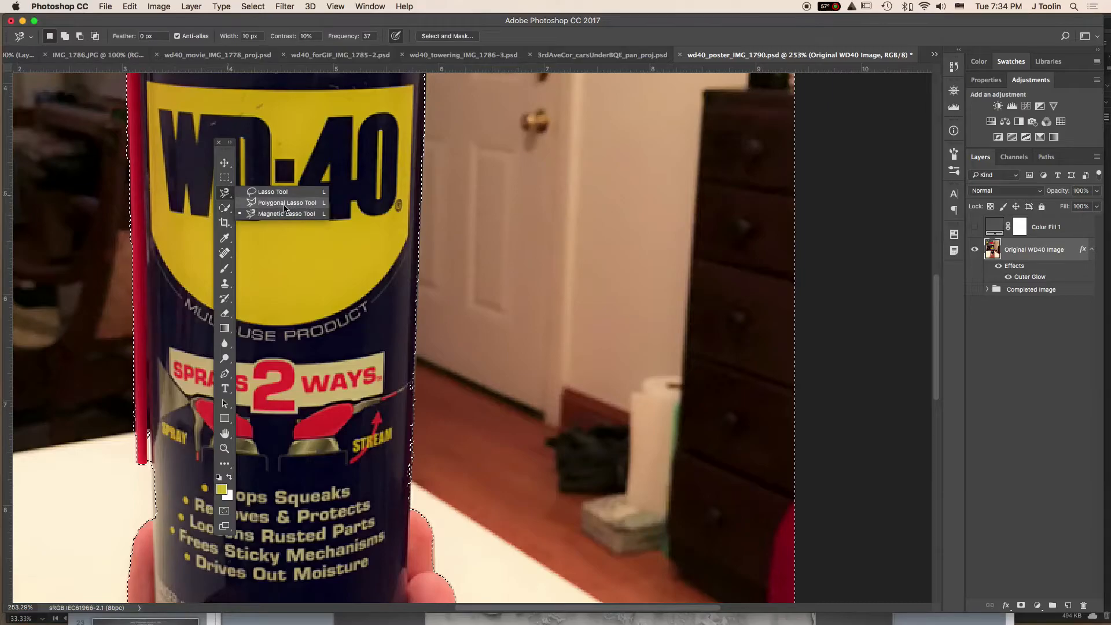
click(284, 205)
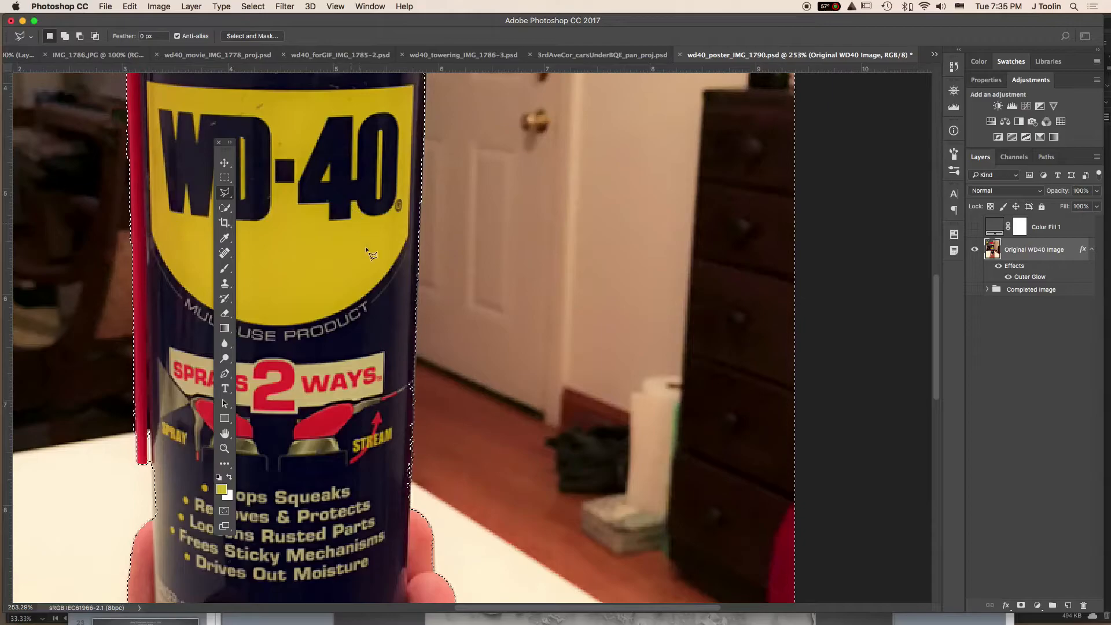
key(alt)
click(390, 95)
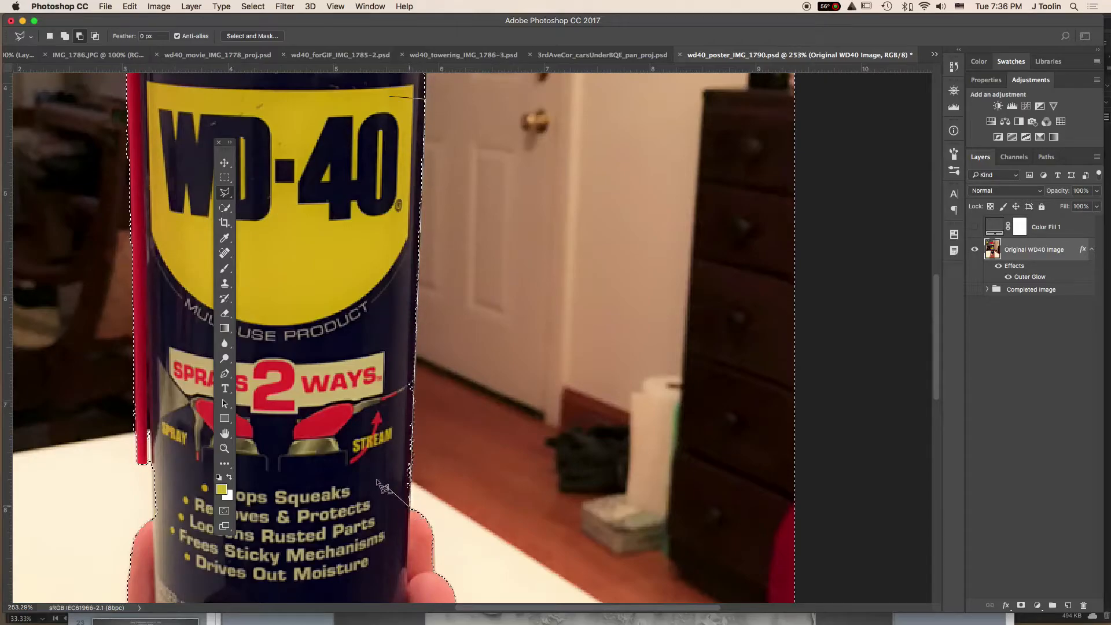
click(354, 464)
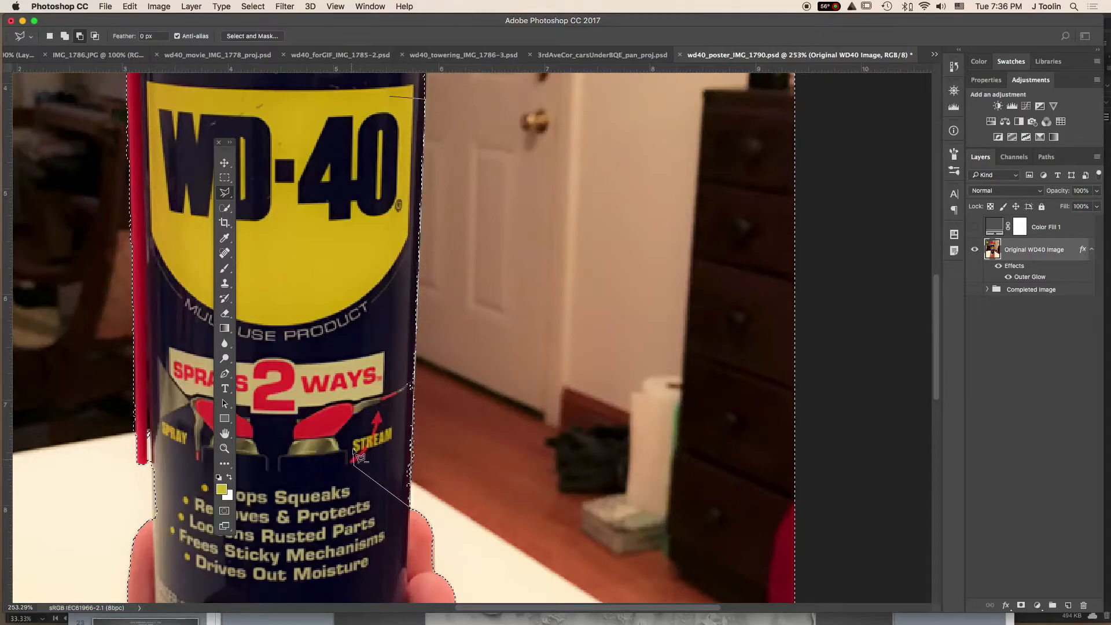
click(390, 97)
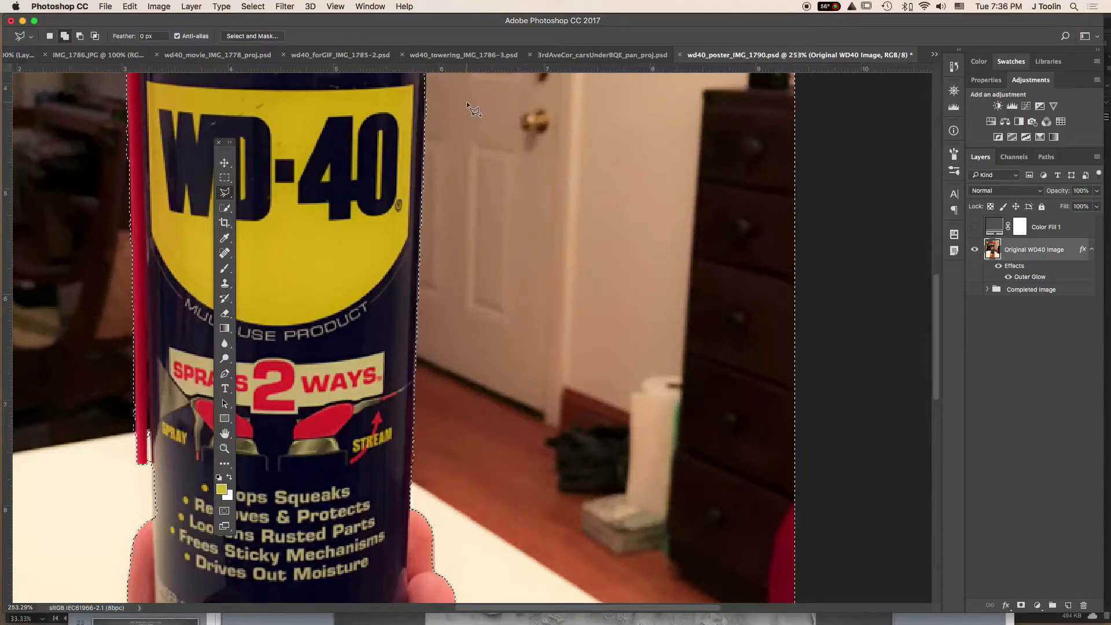
- Add a background area along the can's edge, over the door and floor, to the selection with the Polygonal Lasso
key(shift)
click(484, 102)
click(426, 96)
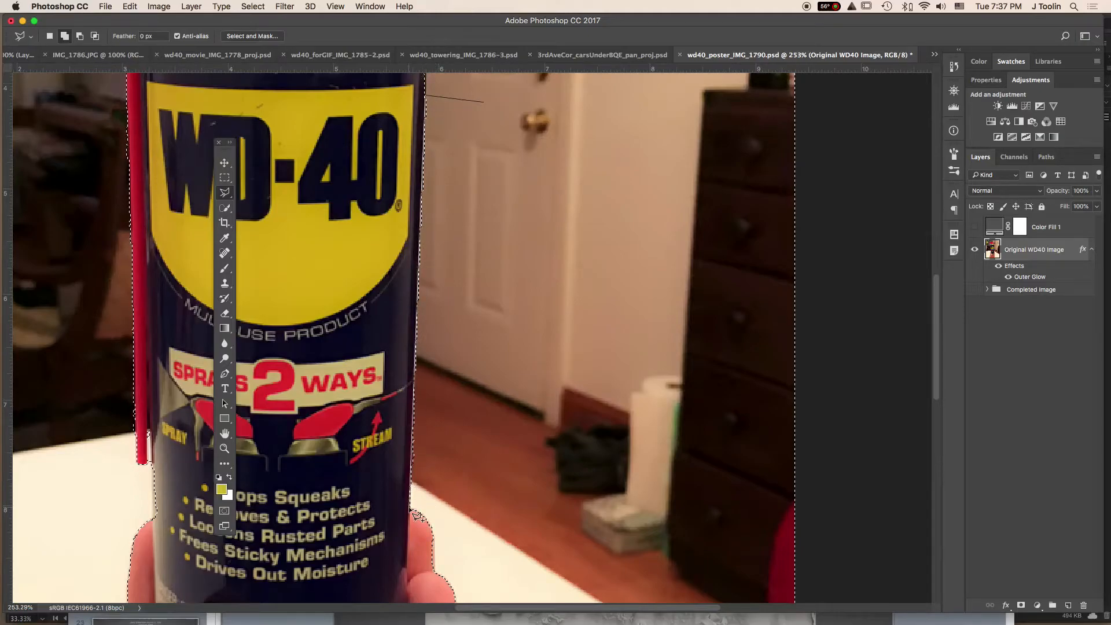
click(410, 501)
click(604, 380)
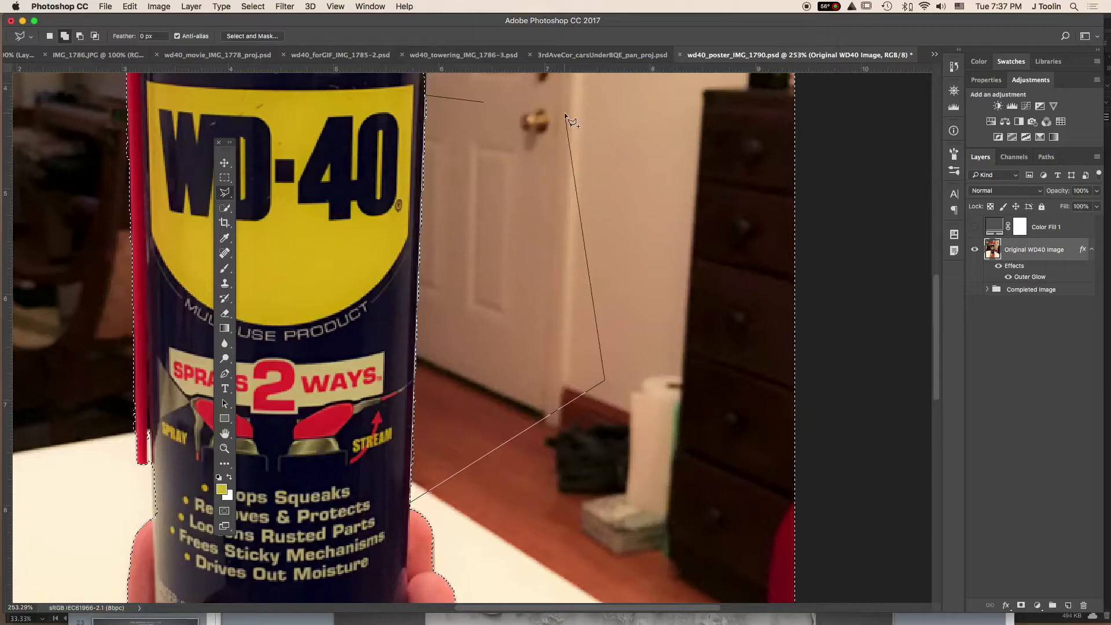
click(484, 102)
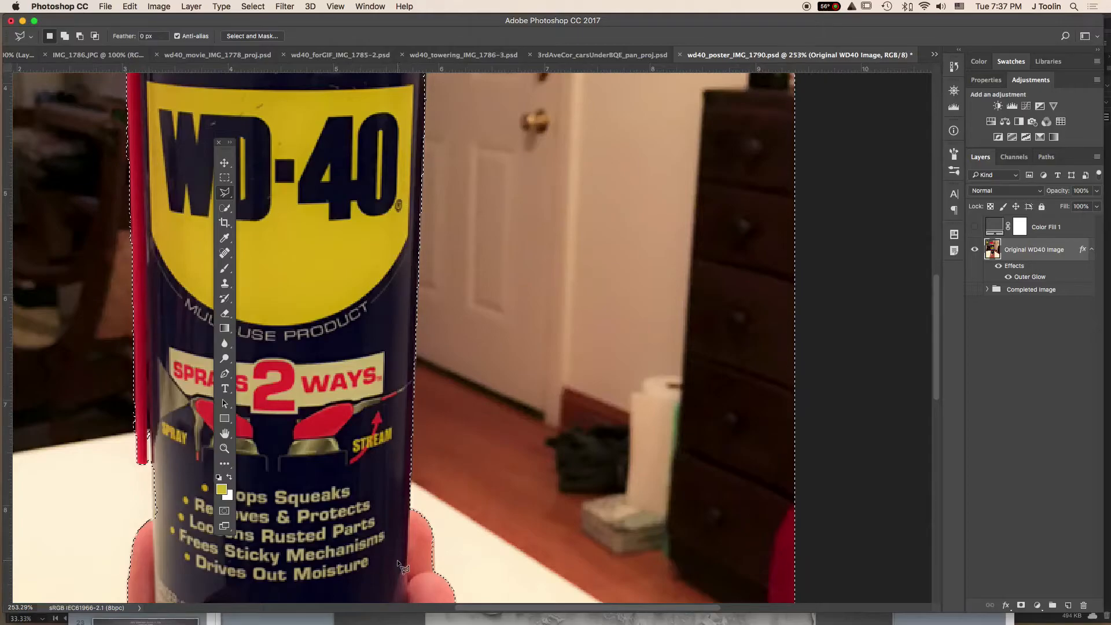
- Subtract the central part of the can's metal dome below the red cap from the selection with the Quick Selection tool
mouse_move(475, 271)
mouse_down()
mouse_move(546, 327)
mouse_move(578, 605)
mouse_move(726, 595)
mouse_move(711, 586)
mouse_up()
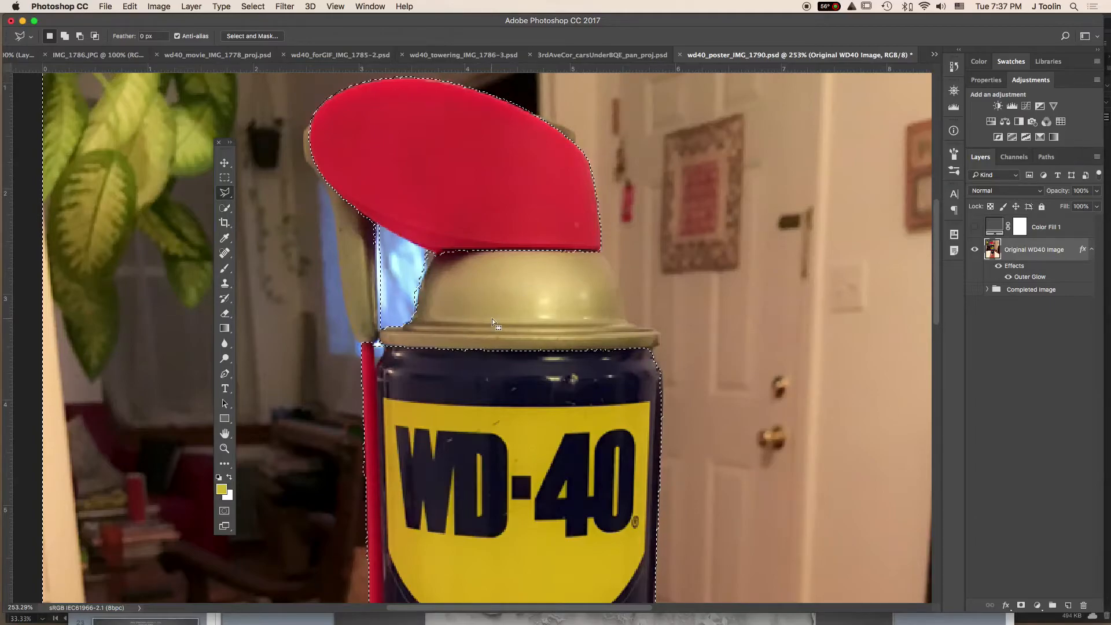
key(w)
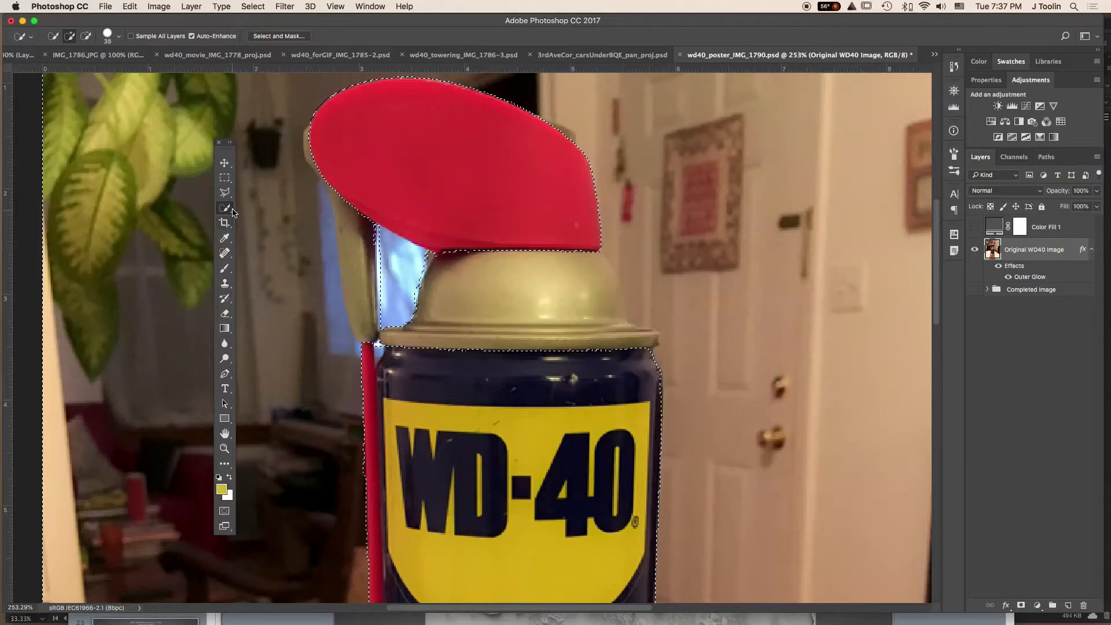
key(bracketleft)
key(bracketleft)
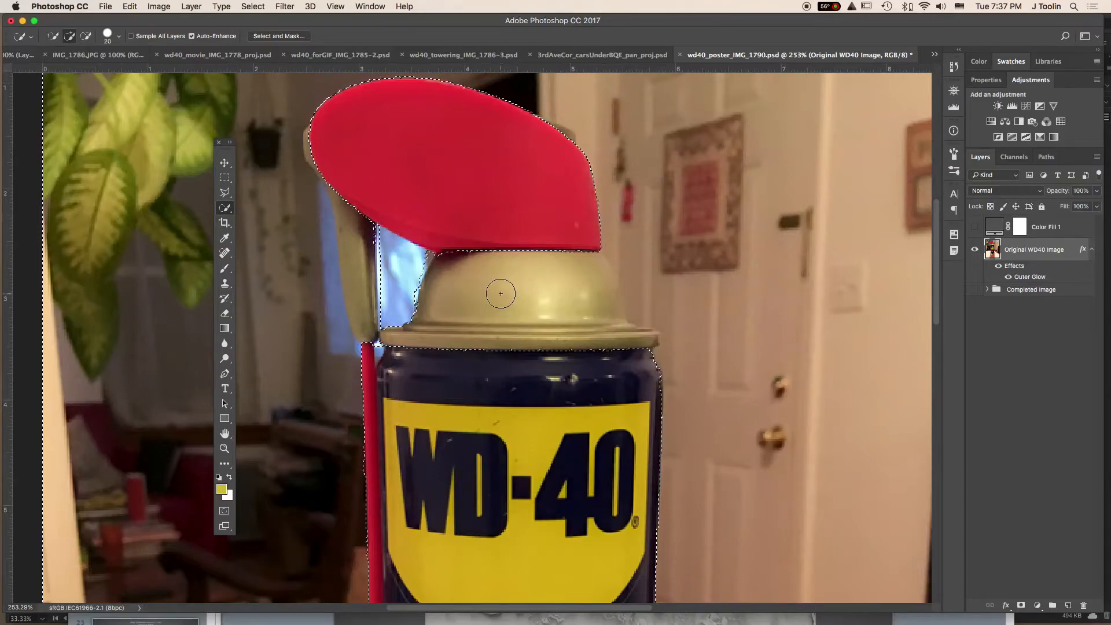
drag(468, 250, 464, 259)
key(alt)
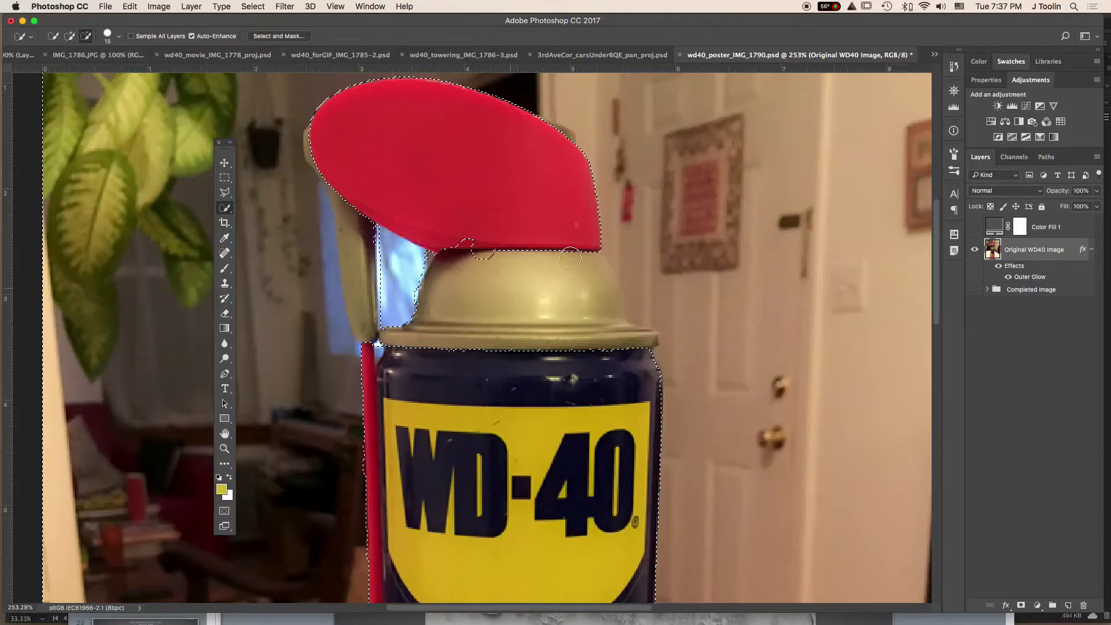
drag(550, 282, 560, 283)
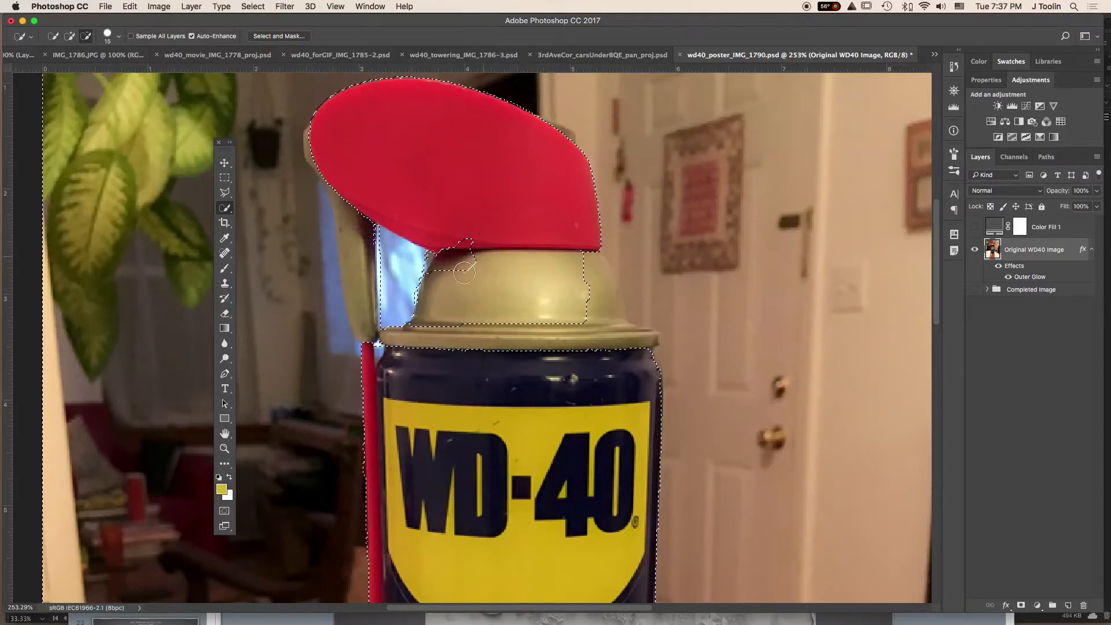
drag(460, 260, 461, 242)
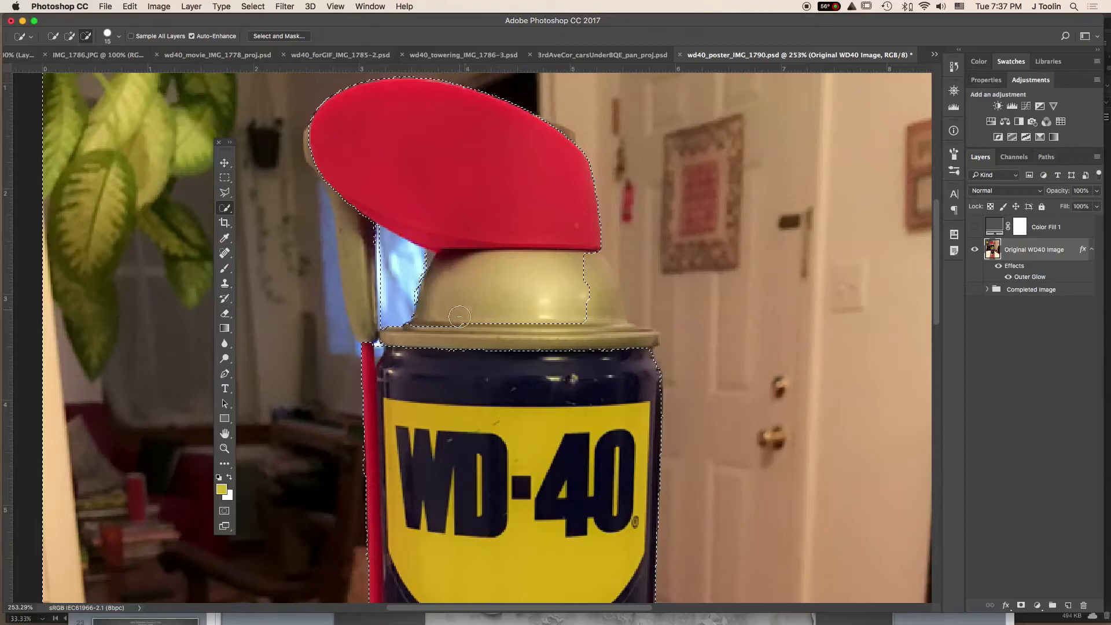
- Subtract the dome's door-side edge and the metal rim beneath it from the selection
mouse_move(445, 332)
mouse_down()
mouse_move(413, 338)
mouse_move(574, 331)
mouse_up()
mouse_move(584, 274)
mouse_down()
mouse_move(601, 314)
mouse_move(620, 330)
mouse_up()
drag(489, 351, 486, 355)
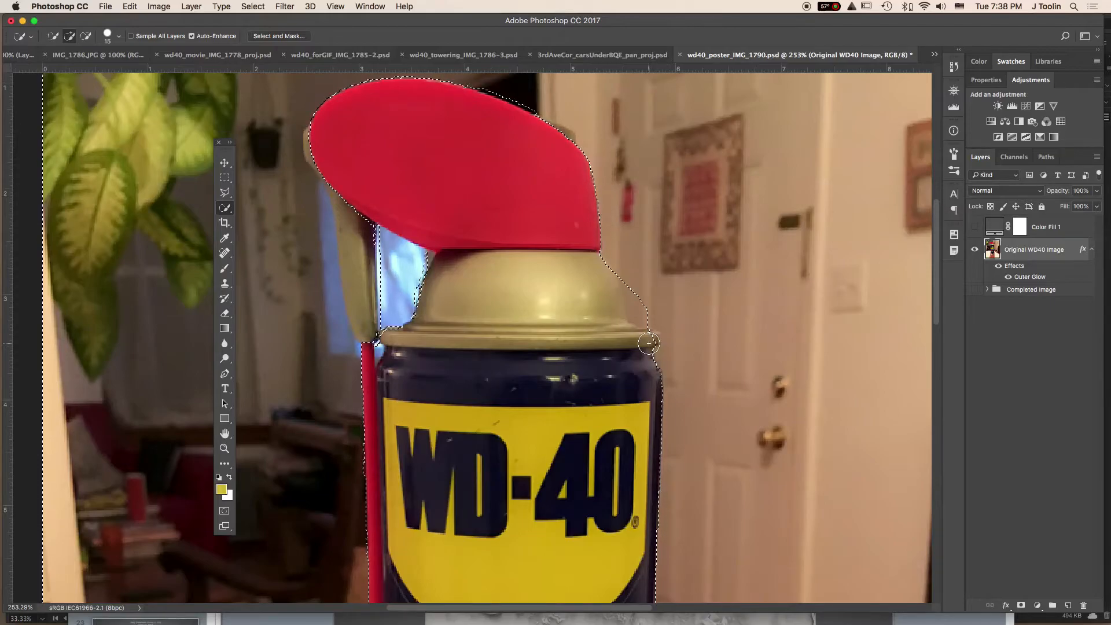
- Enter Quick Mask mode and set the mask overlay's opacity to 40%
key(q)
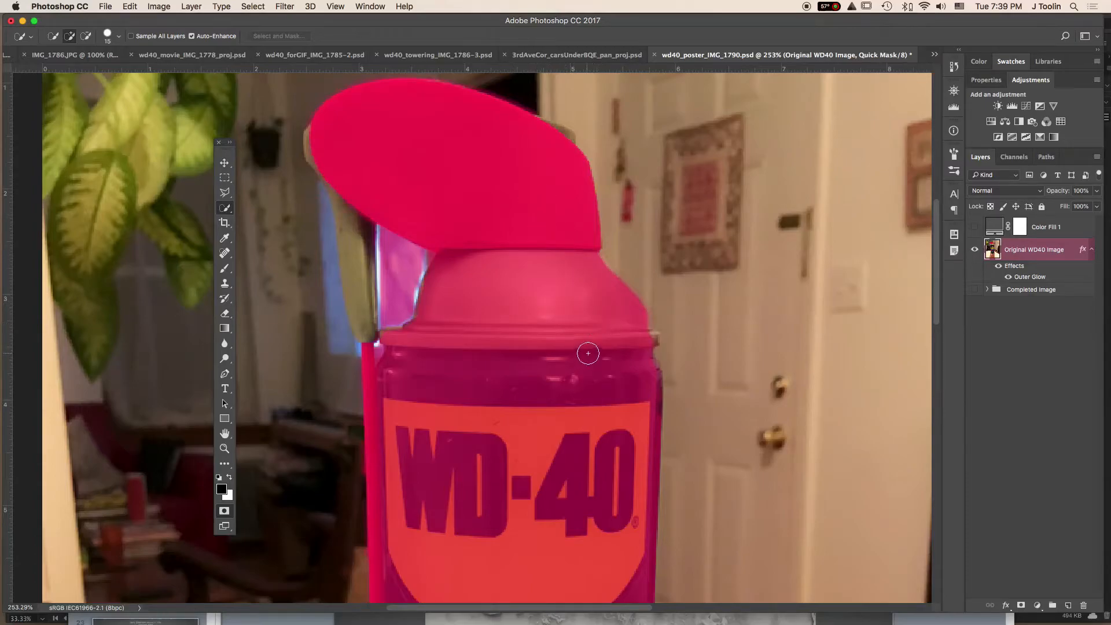
click(1014, 157)
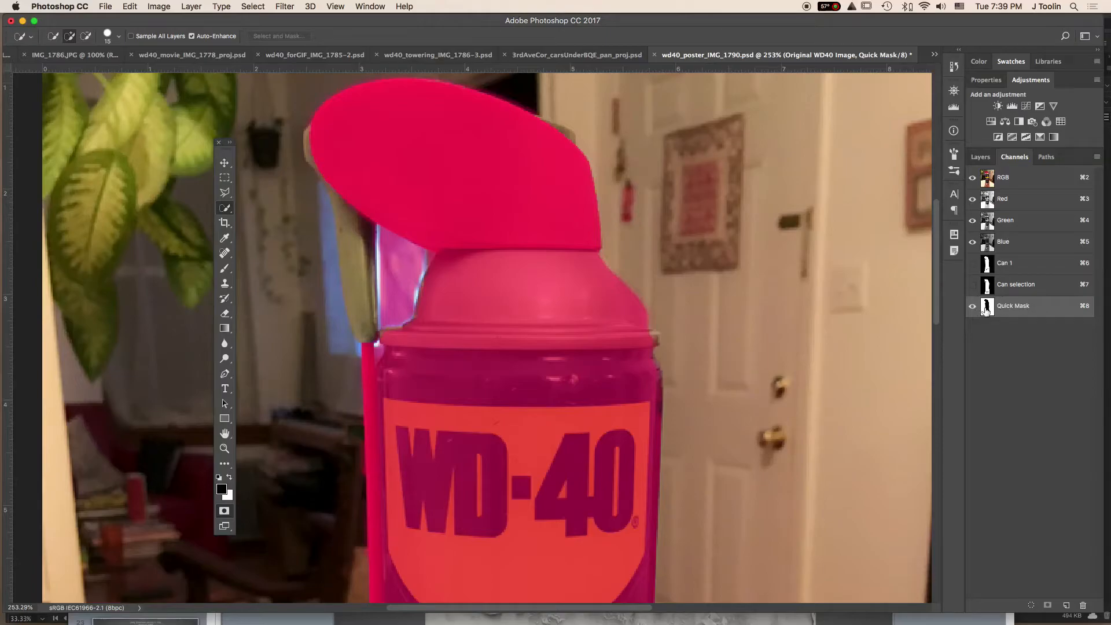
double_click(1035, 313)
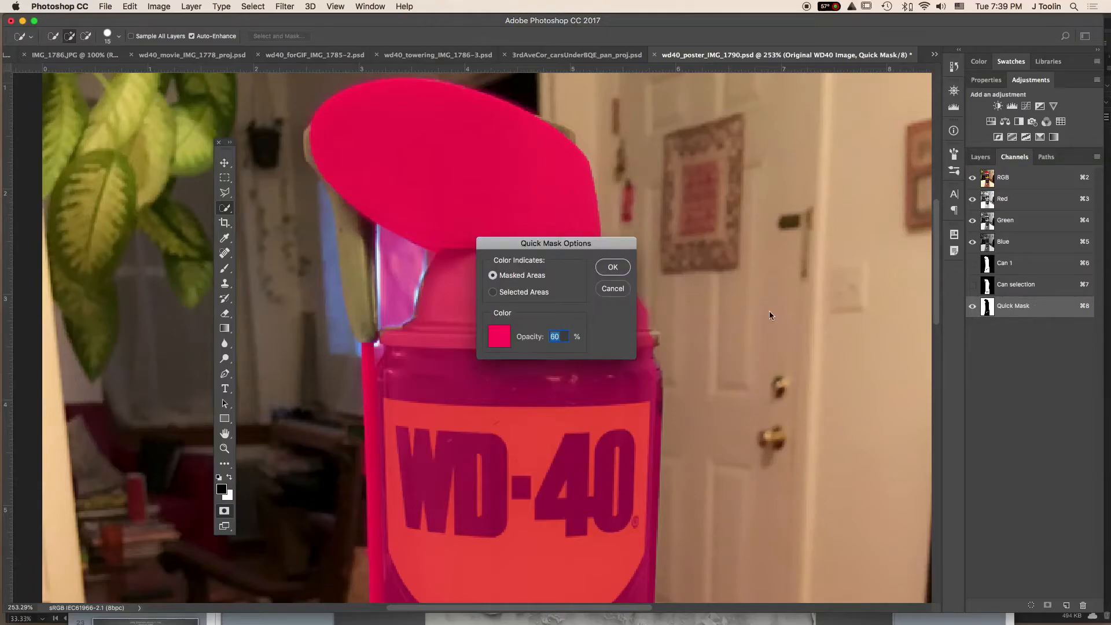
drag(569, 244, 808, 177)
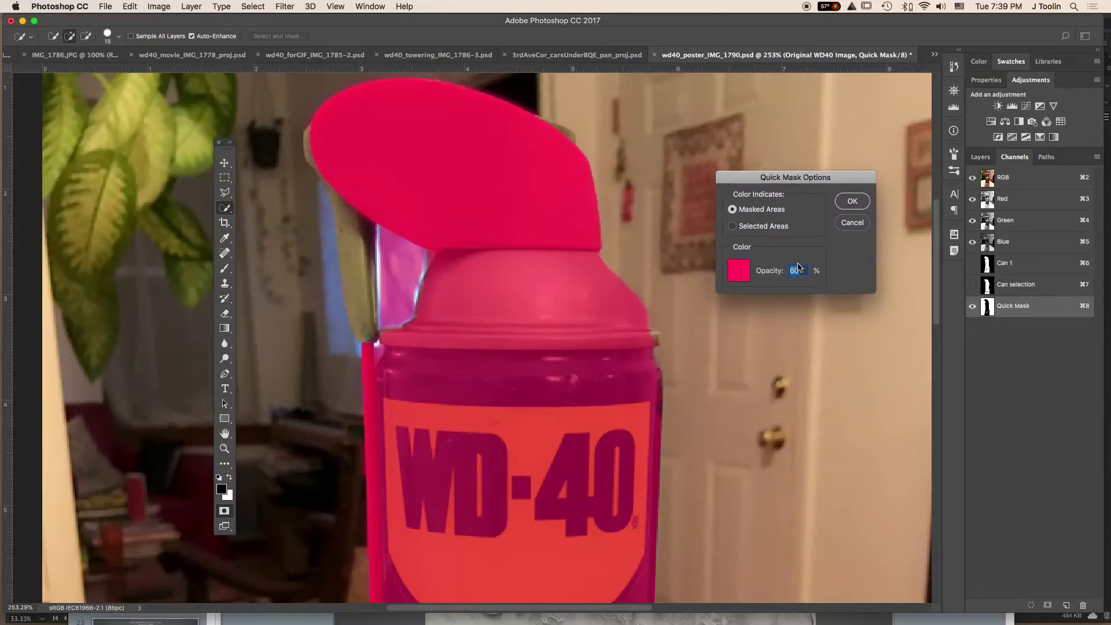
drag(801, 270, 773, 265)
text(40)
click(853, 202)
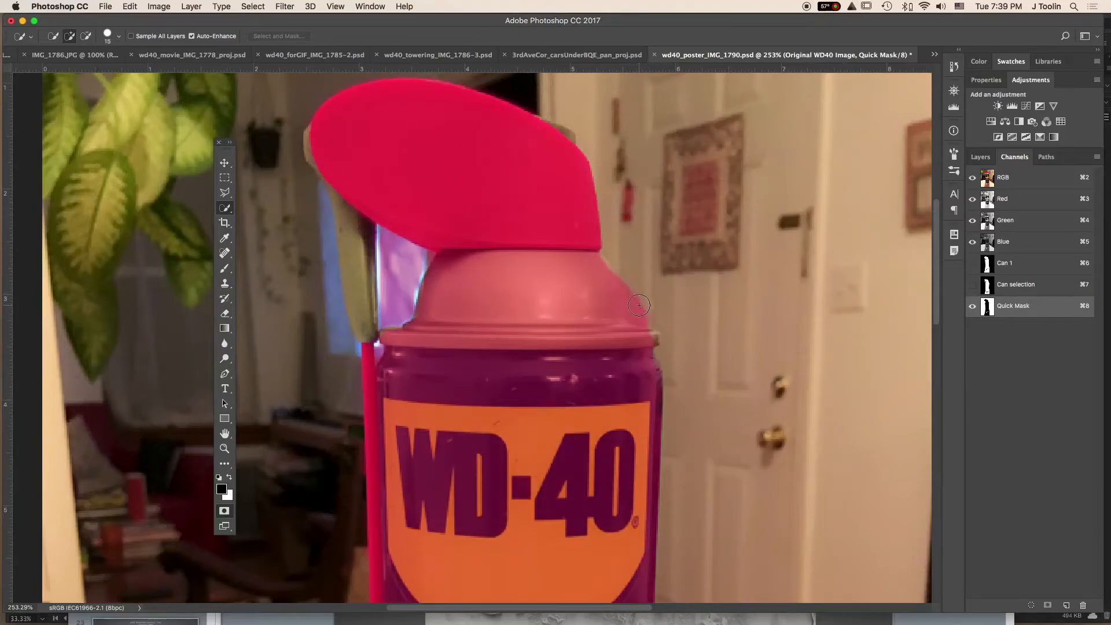
- Choose the Brush tool and swap the foreground and background colours so white is the painting colour
click(226, 270)
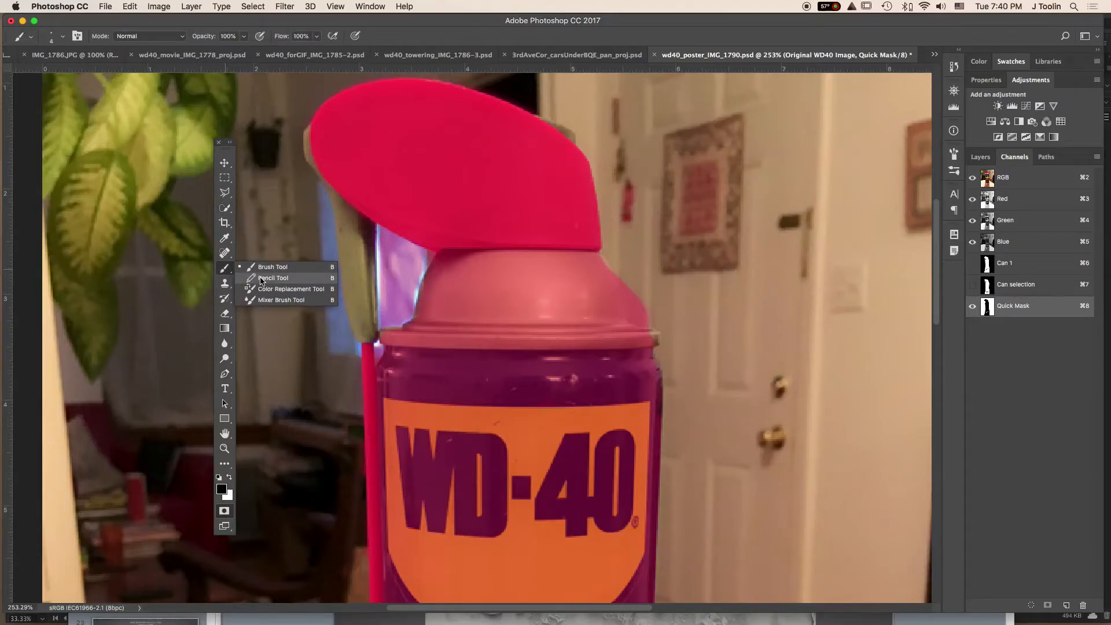
click(229, 495)
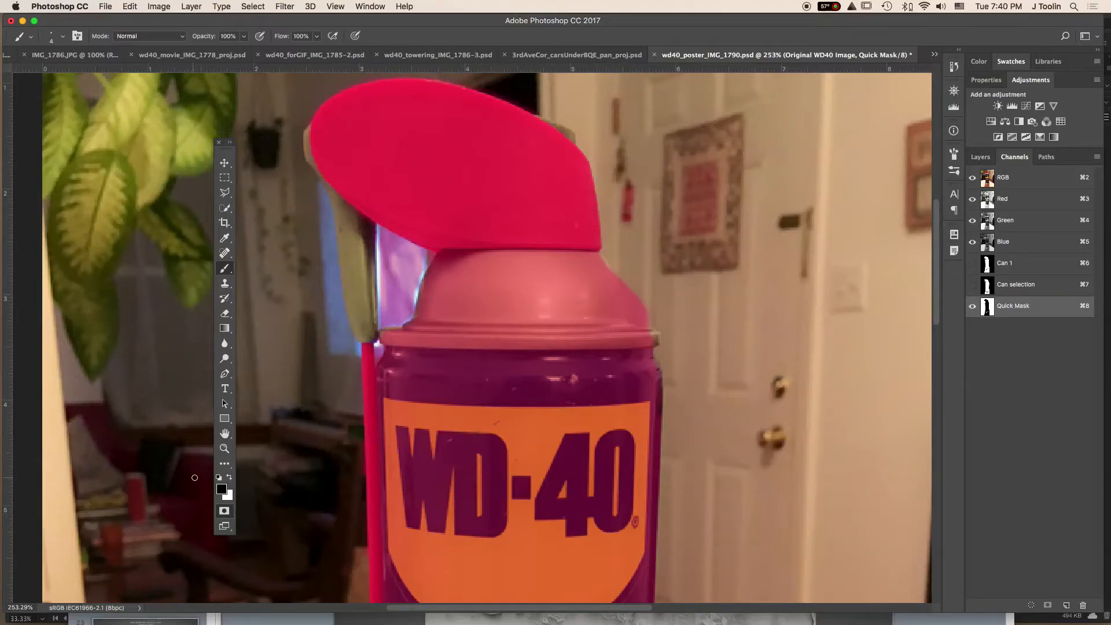
click(231, 480)
click(230, 480)
click(230, 480)
click(230, 480)
click(230, 480)
click(230, 480)
click(230, 480)
click(230, 480)
click(231, 480)
click(230, 480)
click(230, 480)
click(230, 480)
click(230, 480)
click(230, 480)
click(230, 480)
- Refine the mask along the dome's door-side edge with a 25 px brush, painting with white, then black
key(bracketright)
key(bracketright)
key(bracketright)
key(bracketright)
key(bracketright)
key(bracketright)
key(bracketright)
key(bracketright)
key(bracketright)
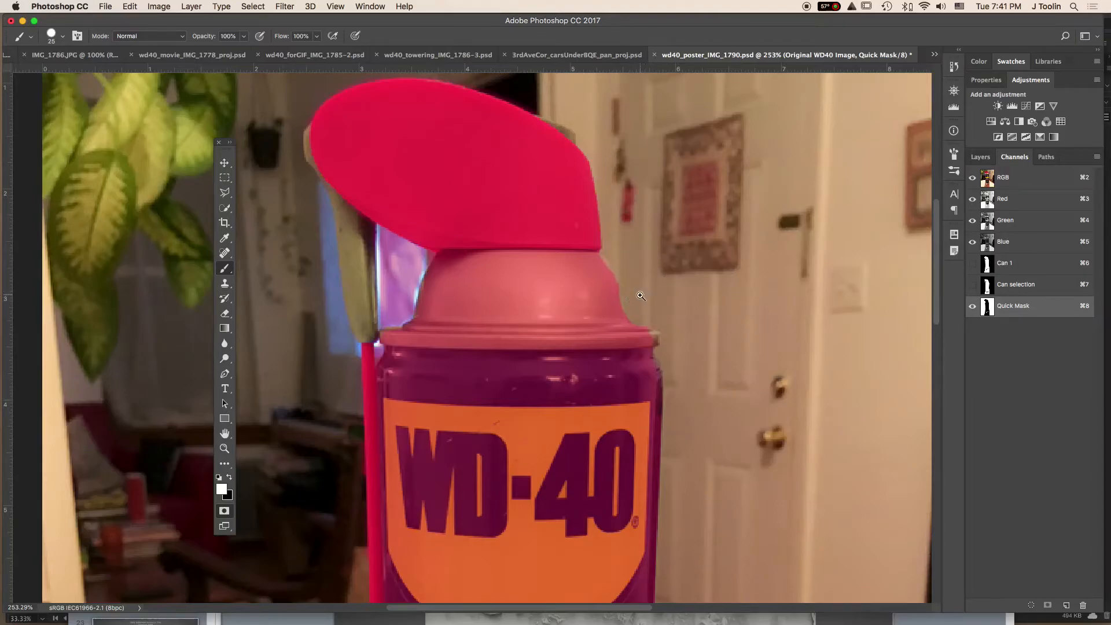
click(628, 293)
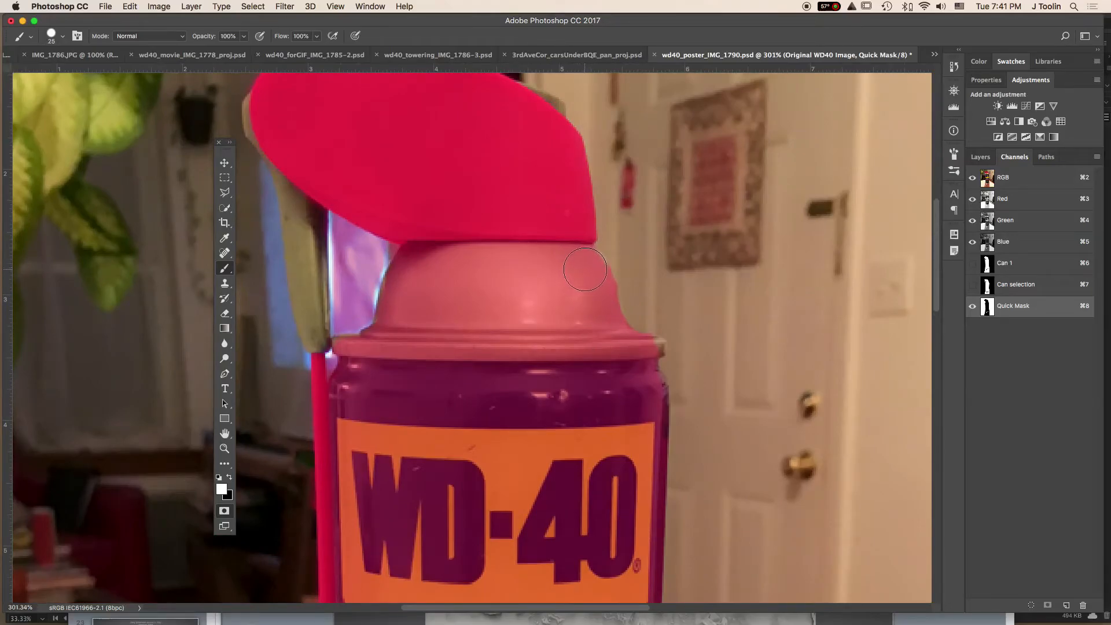
mouse_move(586, 266)
mouse_down()
mouse_move(605, 284)
mouse_move(608, 324)
mouse_up()
key(x)
drag(586, 266, 600, 314)
- Paint the door-side end of the metal rim and the can's shoulder edge into the mask with a 7 px black brush
key(bracketleft)
key(bracketleft)
key(bracketleft)
key(bracketleft)
key(bracketleft)
drag(654, 338, 660, 341)
drag(652, 367, 661, 435)
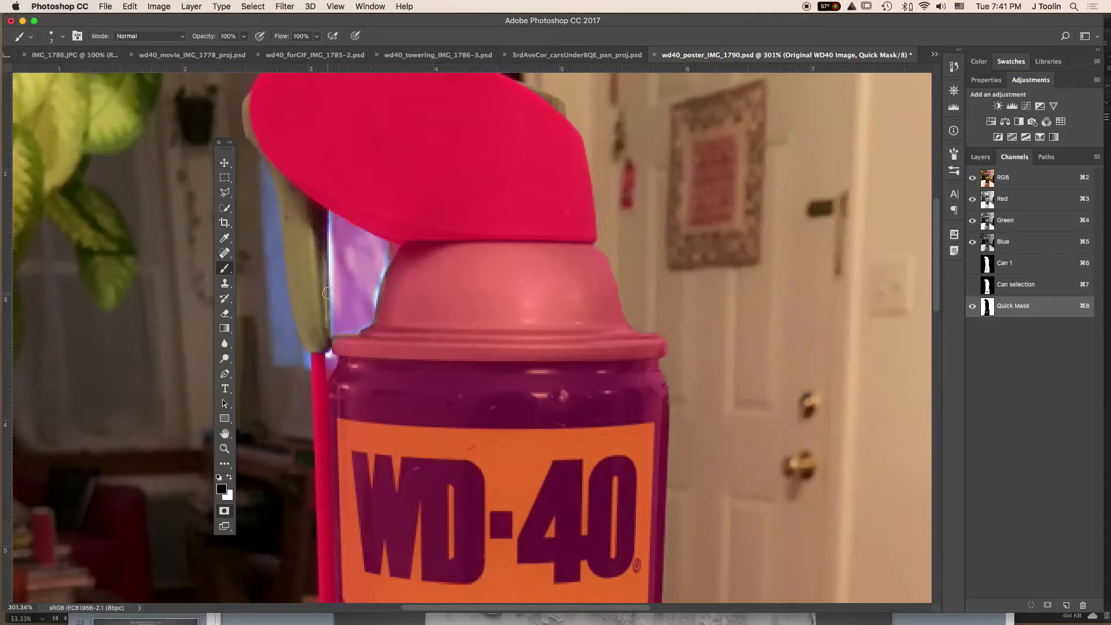
- Paint the grey edge behind the red cap and the upper end of the lever into the mask with a 25 px black brush
drag(324, 297, 532, 409)
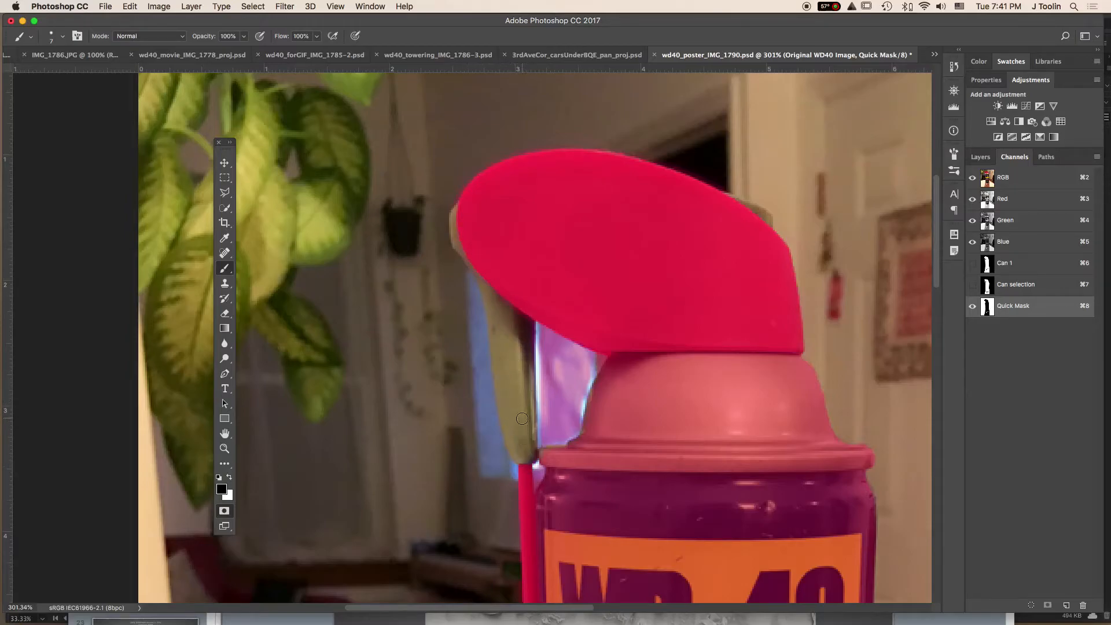
key(bracketright)
key(bracketright)
key(bracketright)
key(bracketright)
key(bracketright)
key(bracketright)
key(bracketright)
key(bracketright)
drag(469, 226, 471, 231)
drag(501, 278, 510, 309)
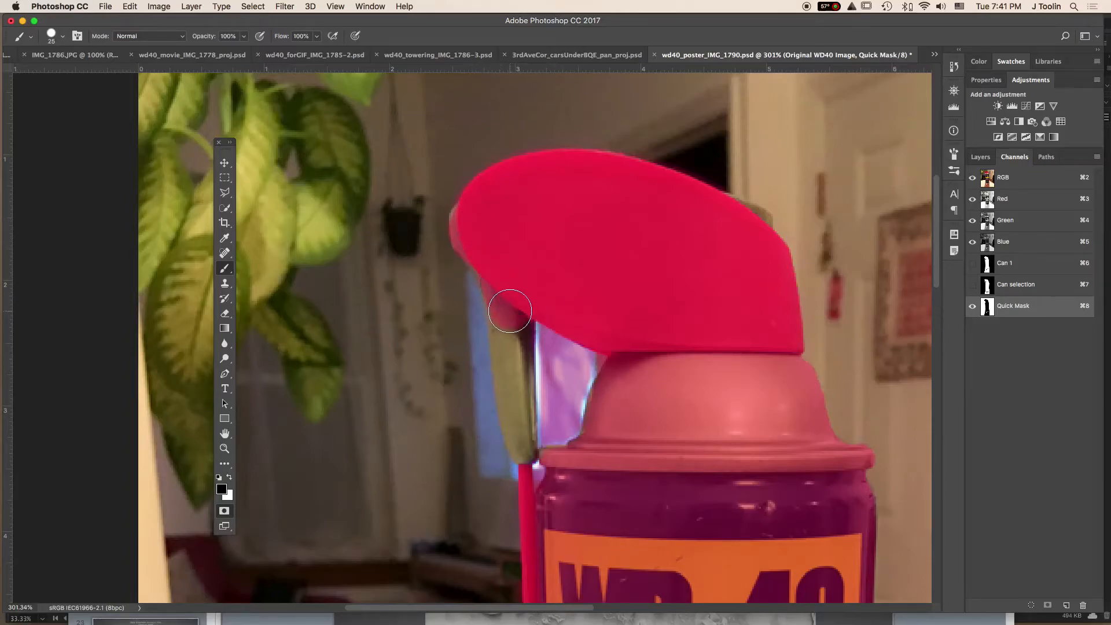
- Paint the rest of the lever down to the straw and touch up the cap's back edge with a 10 px black brush
key(bracketleft)
key(bracketleft)
key(bracketleft)
mouse_move(495, 309)
mouse_down()
mouse_move(510, 430)
mouse_move(524, 454)
mouse_up()
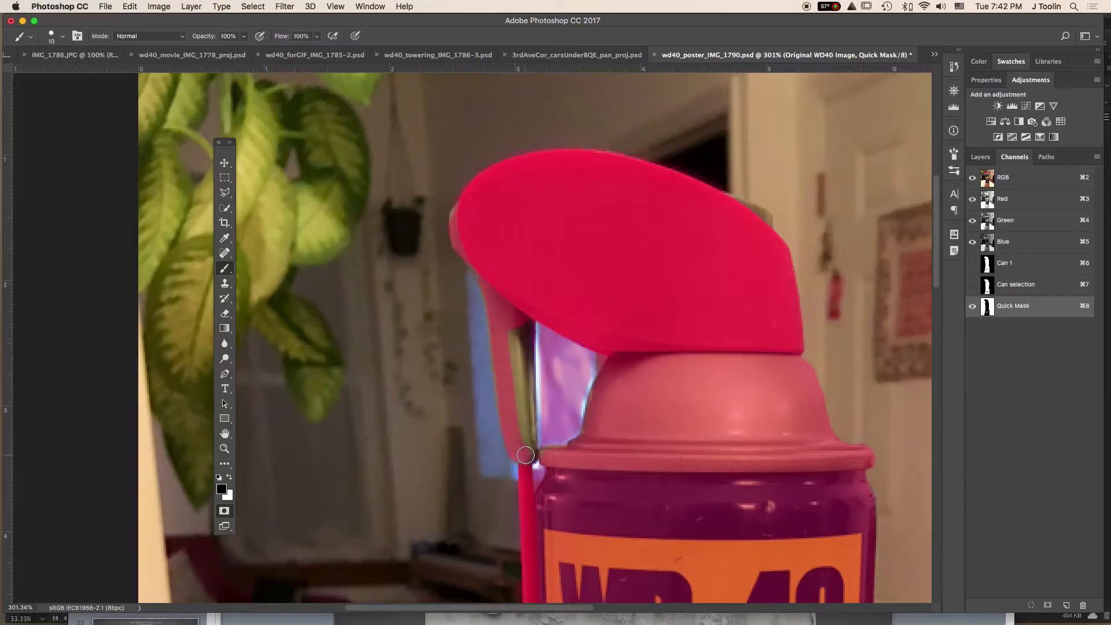
mouse_move(527, 323)
mouse_down()
mouse_move(530, 448)
mouse_move(499, 344)
mouse_move(512, 320)
mouse_move(519, 455)
mouse_move(518, 326)
mouse_up()
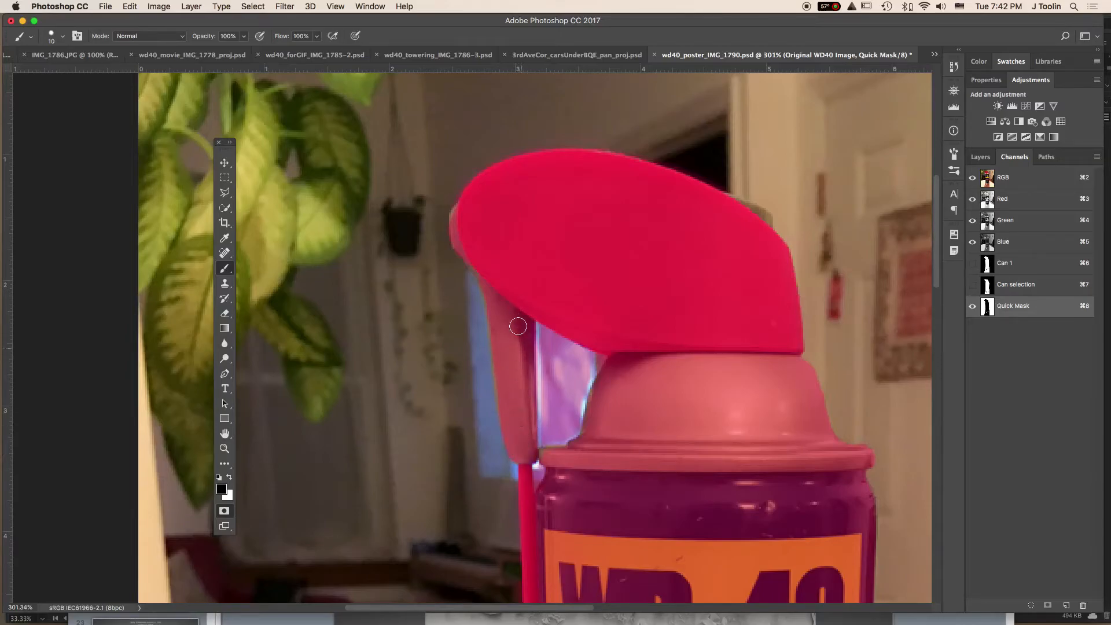
drag(464, 206, 466, 210)
- Erase the mask from the gap between the lever and the dome with white, using a 4 px brush along its edges
key(x)
mouse_move(559, 357)
mouse_down()
mouse_move(551, 438)
mouse_move(569, 432)
mouse_move(588, 359)
mouse_move(552, 342)
mouse_move(559, 386)
mouse_move(572, 366)
mouse_move(558, 413)
mouse_move(554, 388)
mouse_move(555, 426)
mouse_move(548, 342)
mouse_up()
key(bracketleft)
key(bracketleft)
key(bracketleft)
key(bracketleft)
key(bracketleft)
key(bracketleft)
mouse_move(543, 343)
mouse_down()
mouse_move(544, 328)
mouse_move(595, 357)
mouse_move(592, 374)
mouse_up()
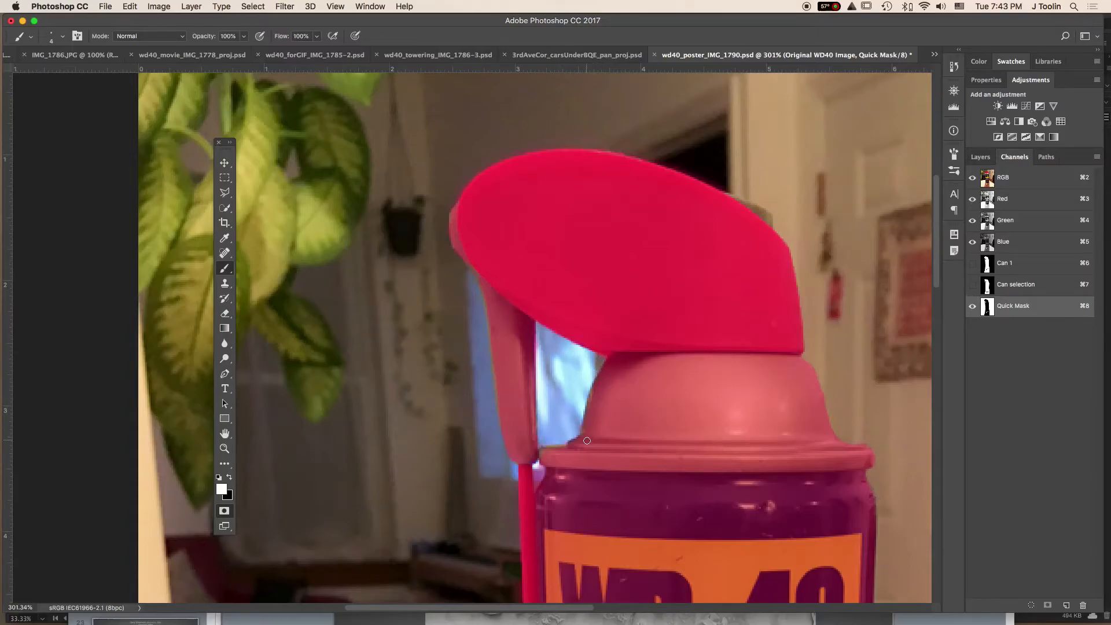
- Exit Quick Mask mode and invert the selection to select the can and hand
key(super+0)
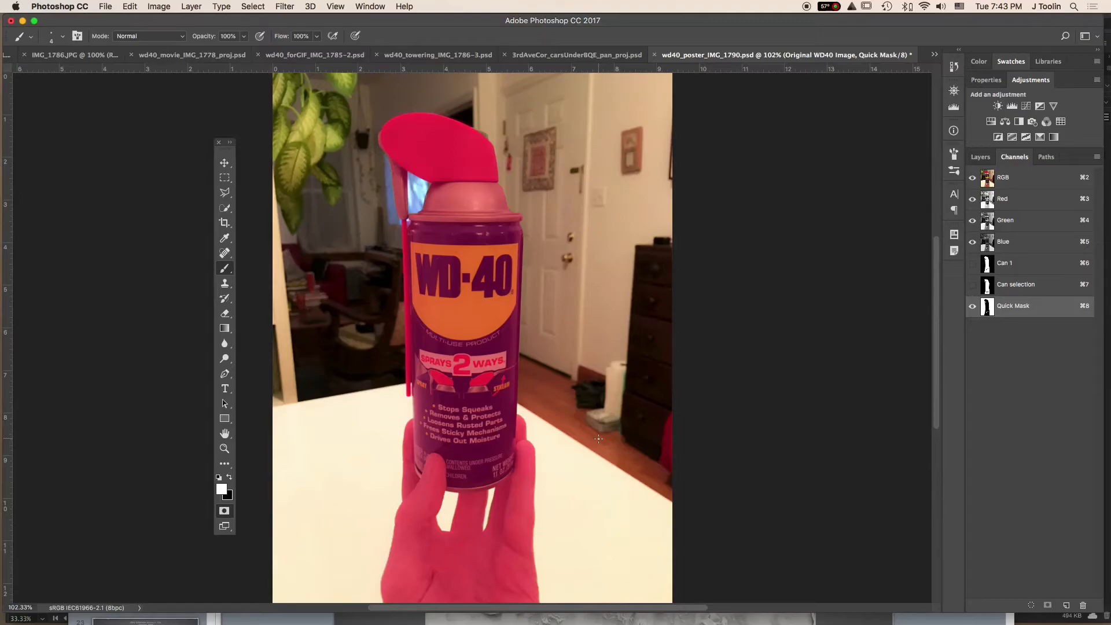
key(q)
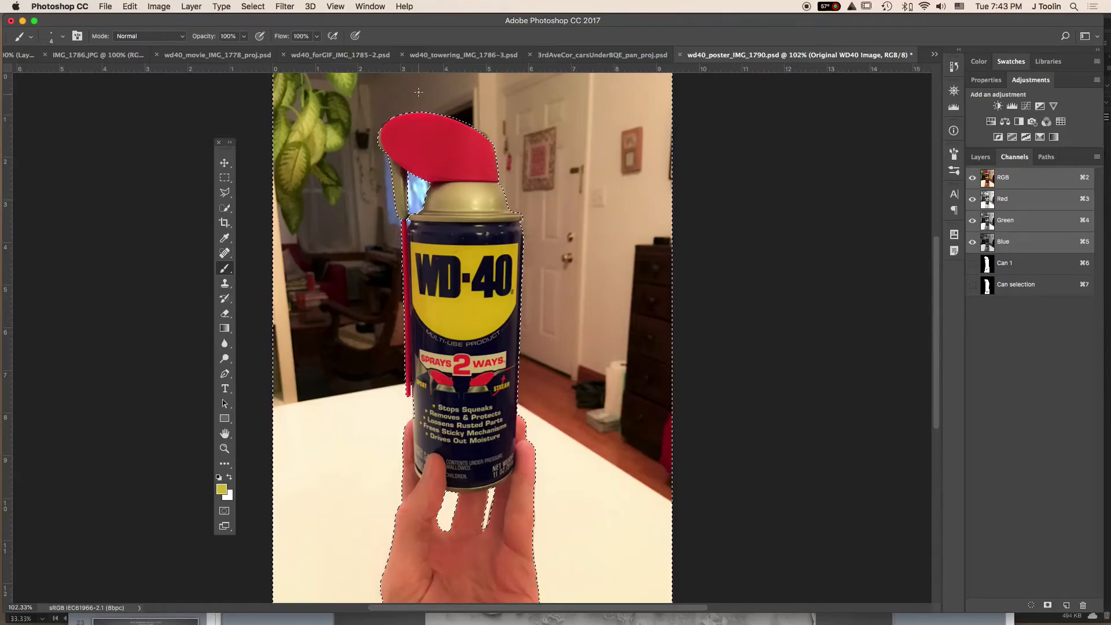
click(254, 7)
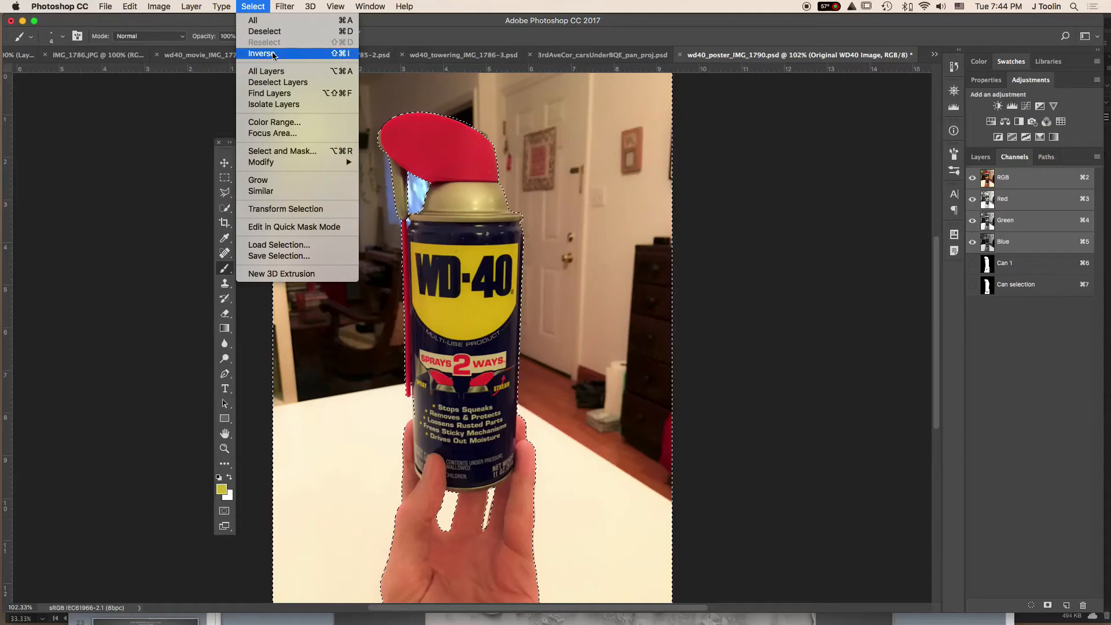
click(289, 54)
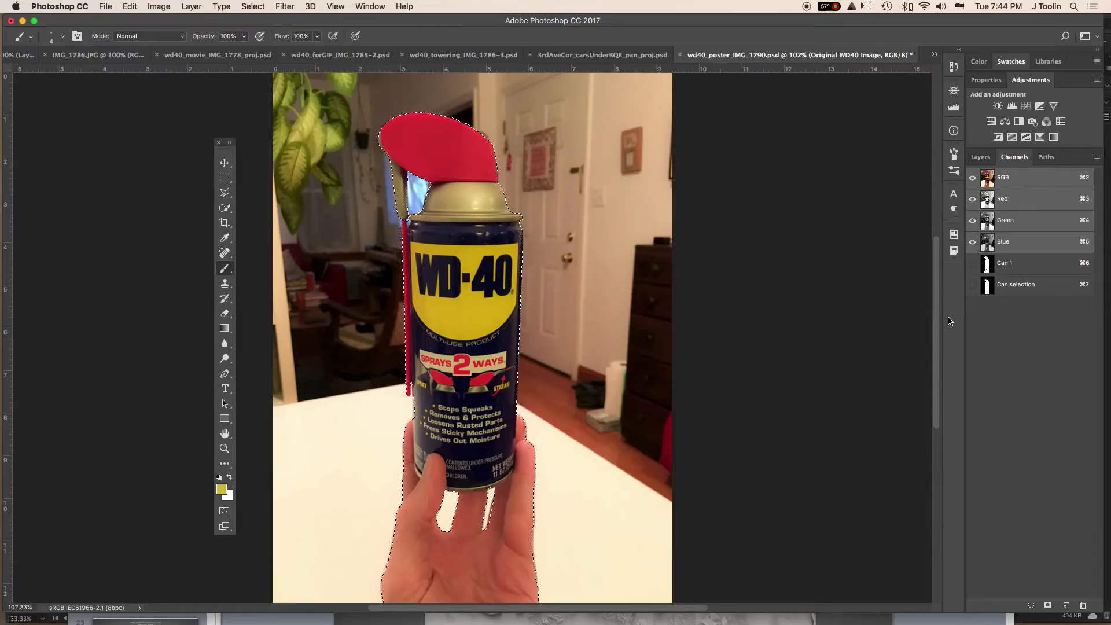
- Float and enlarge the Layers panel, and add a layer mask from the selection to the Original WD40 Image layer
click(975, 157)
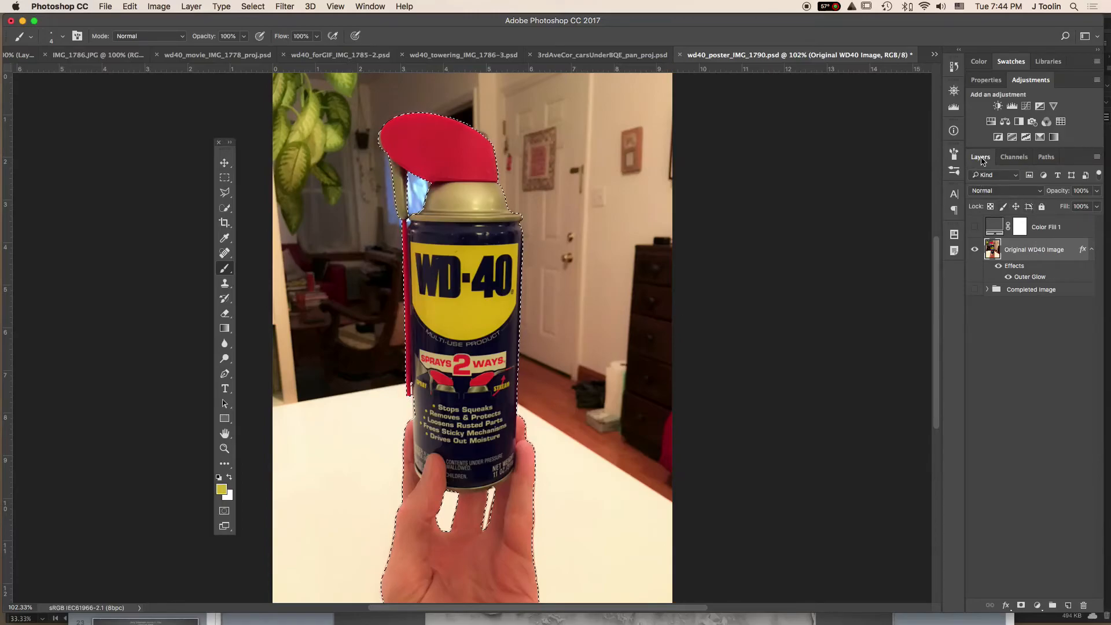
drag(981, 161, 739, 126)
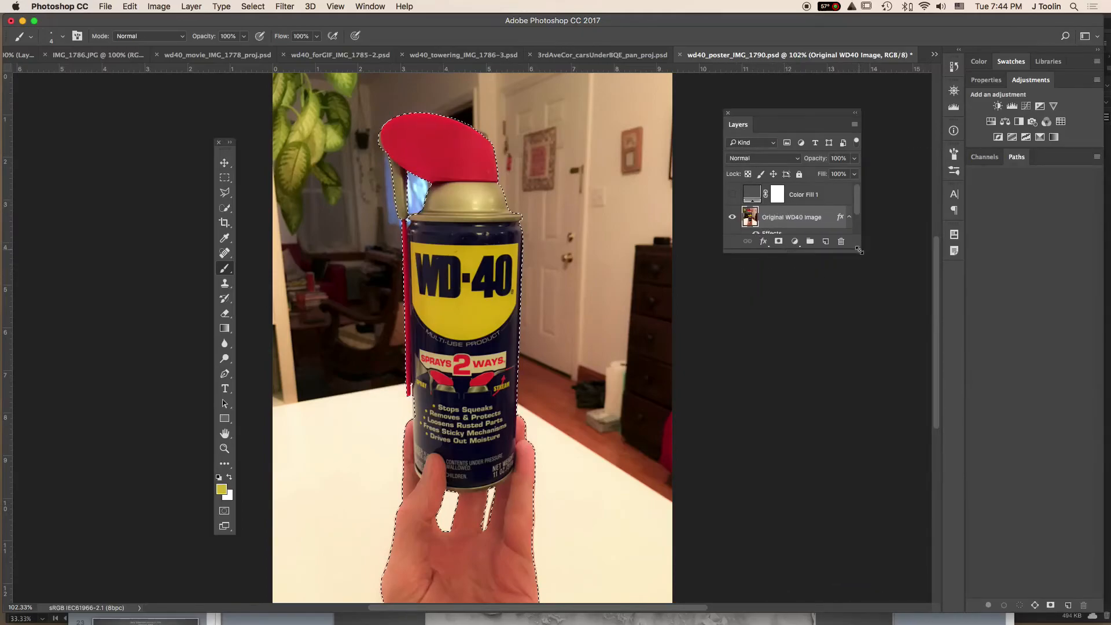
drag(859, 251, 859, 407)
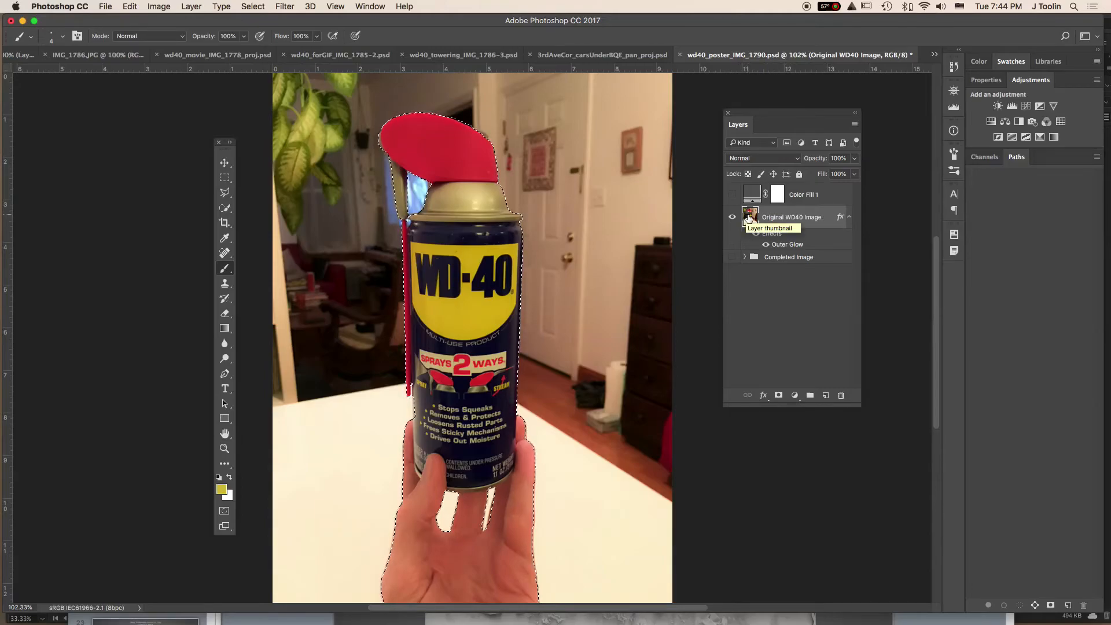
click(779, 395)
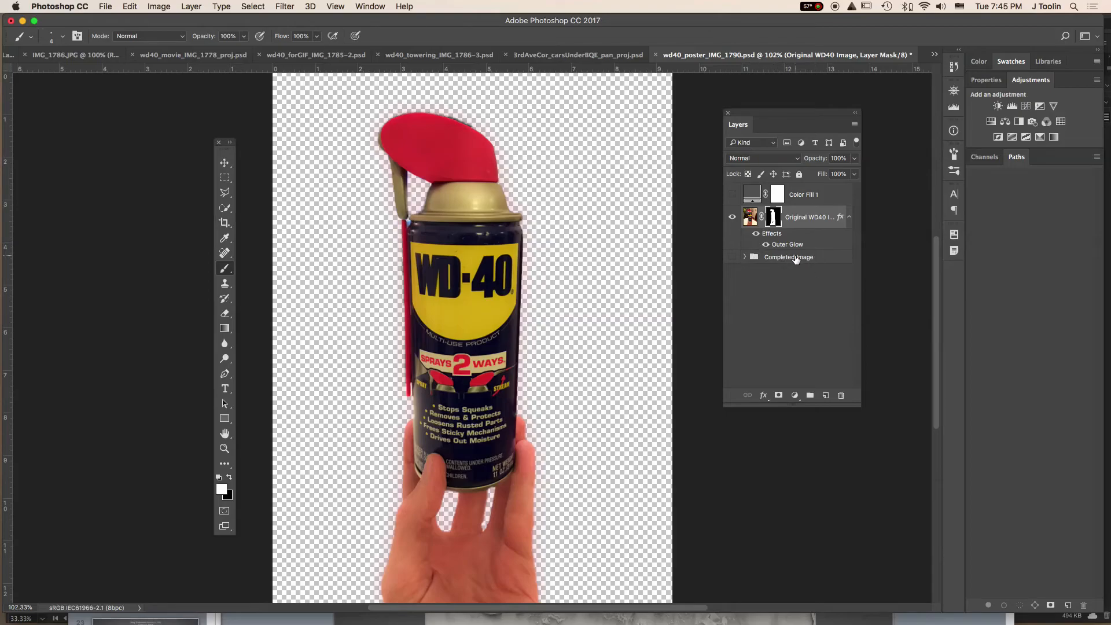
- Hide the Original WD40 Image layer, and show and expand the Completed Image group
click(732, 219)
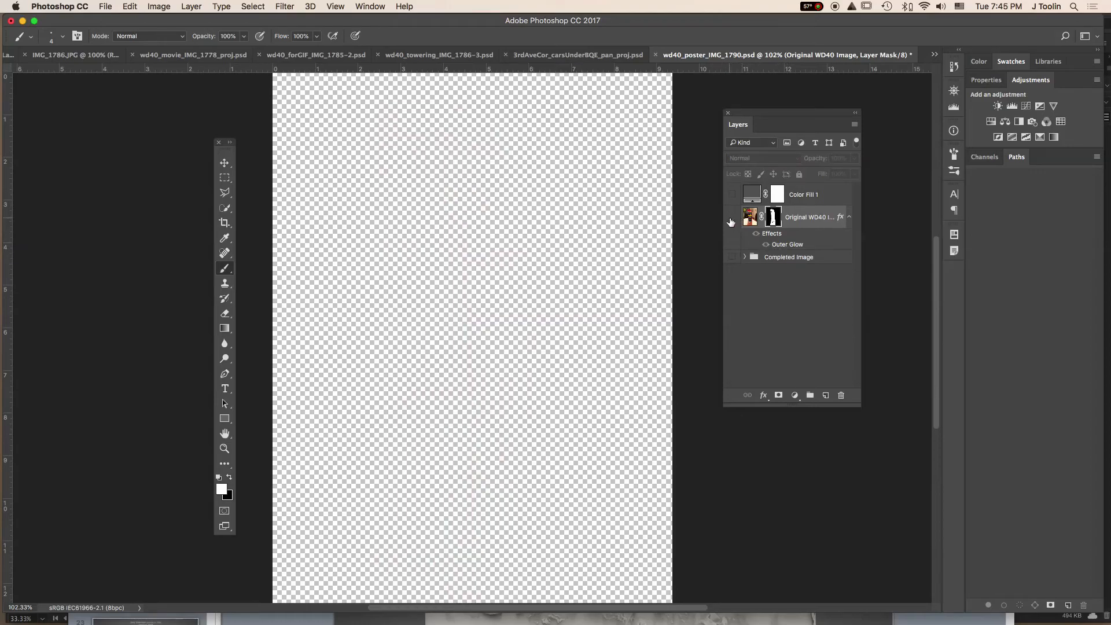
click(732, 258)
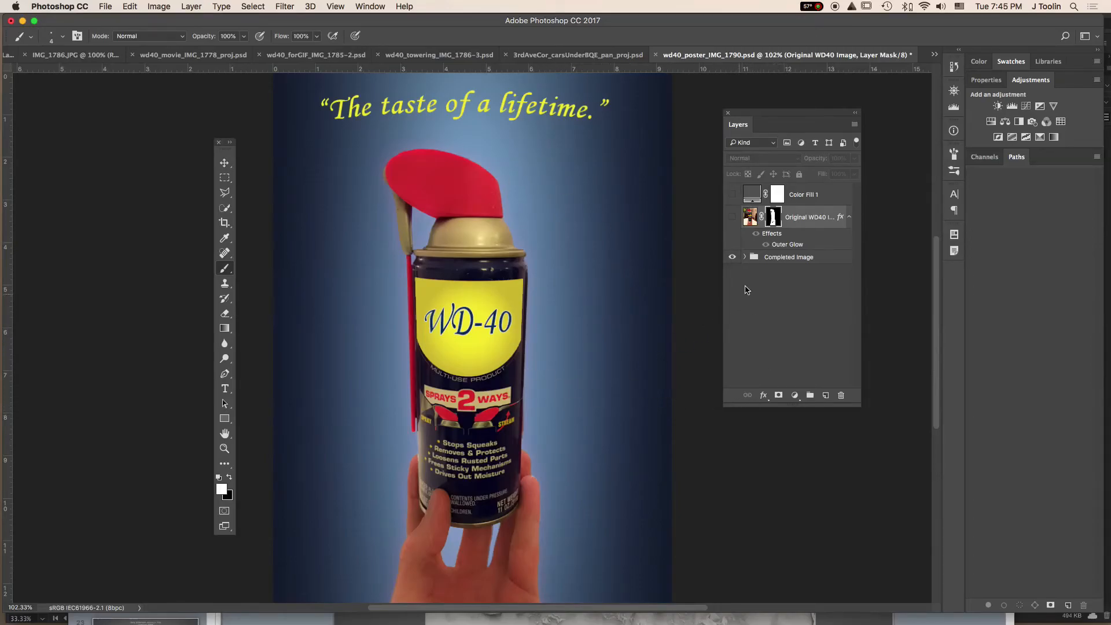
click(744, 257)
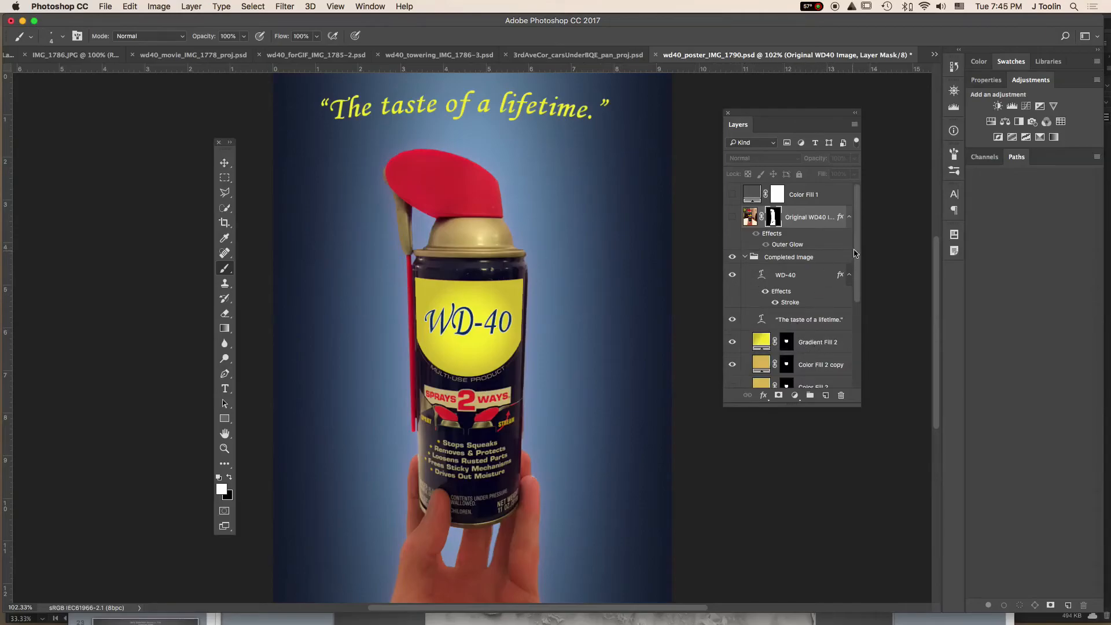
- Hide the Exposure 1 adjustment layer in the Completed Image group
drag(858, 266, 861, 342)
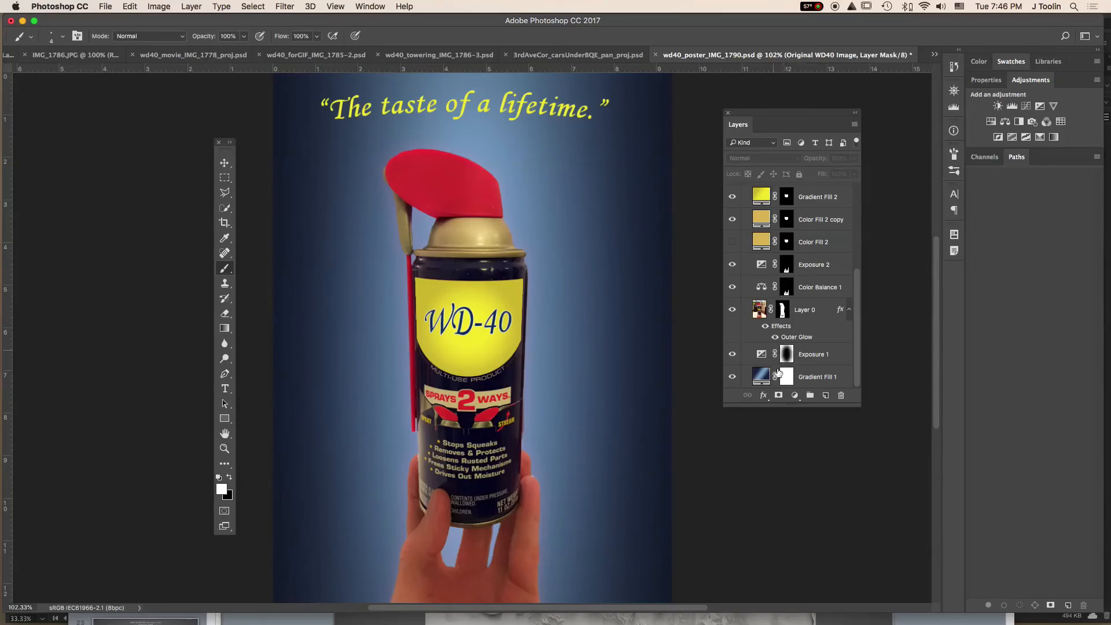
click(731, 357)
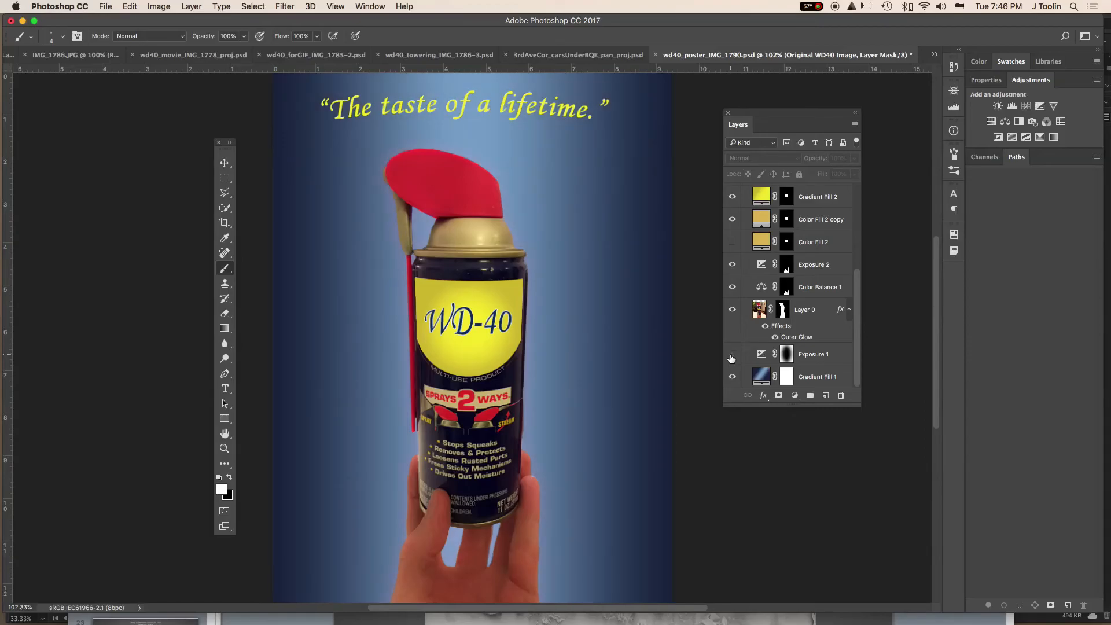
- Show the Exposure 1 adjustment layer in the Completed Image group again
click(731, 358)
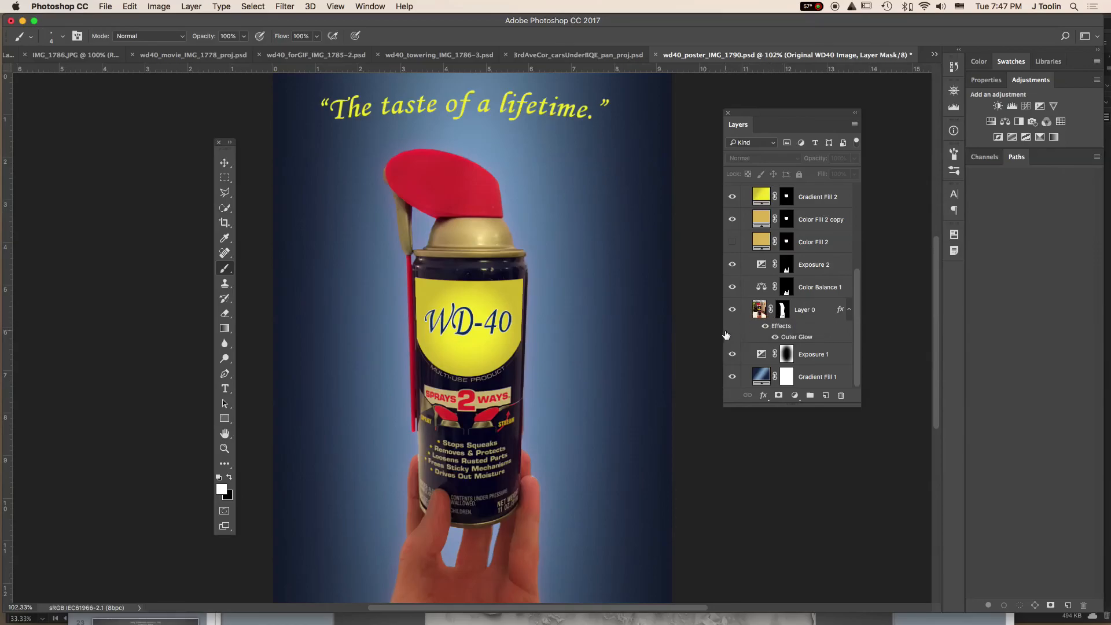
- Try moving the masked can and hand on Layer 0 with the Move tool, and undo the move
click(813, 310)
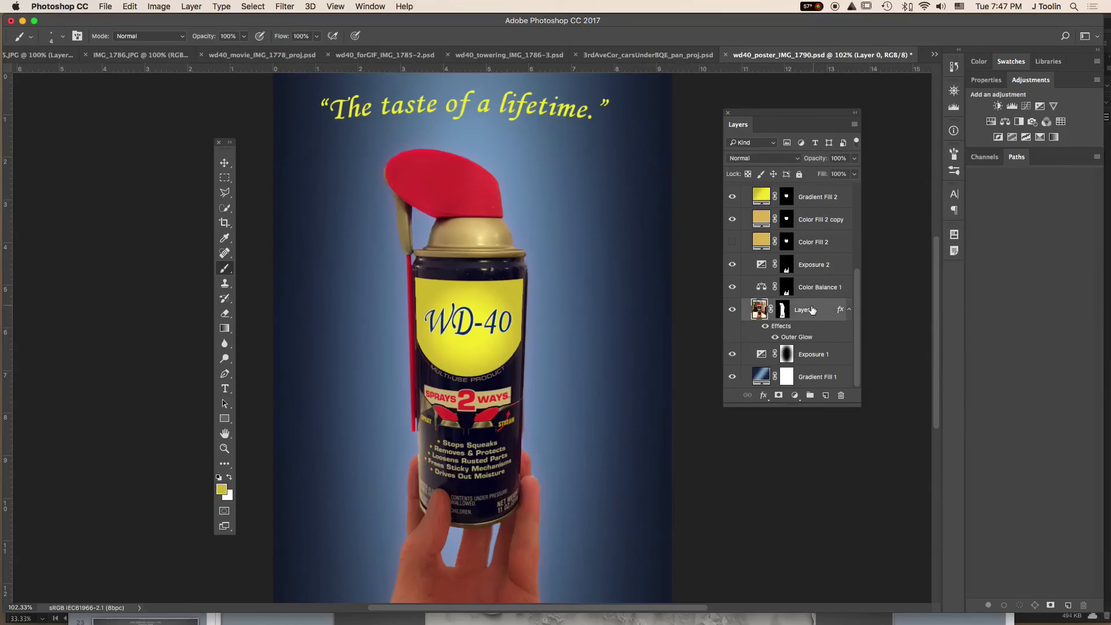
click(224, 162)
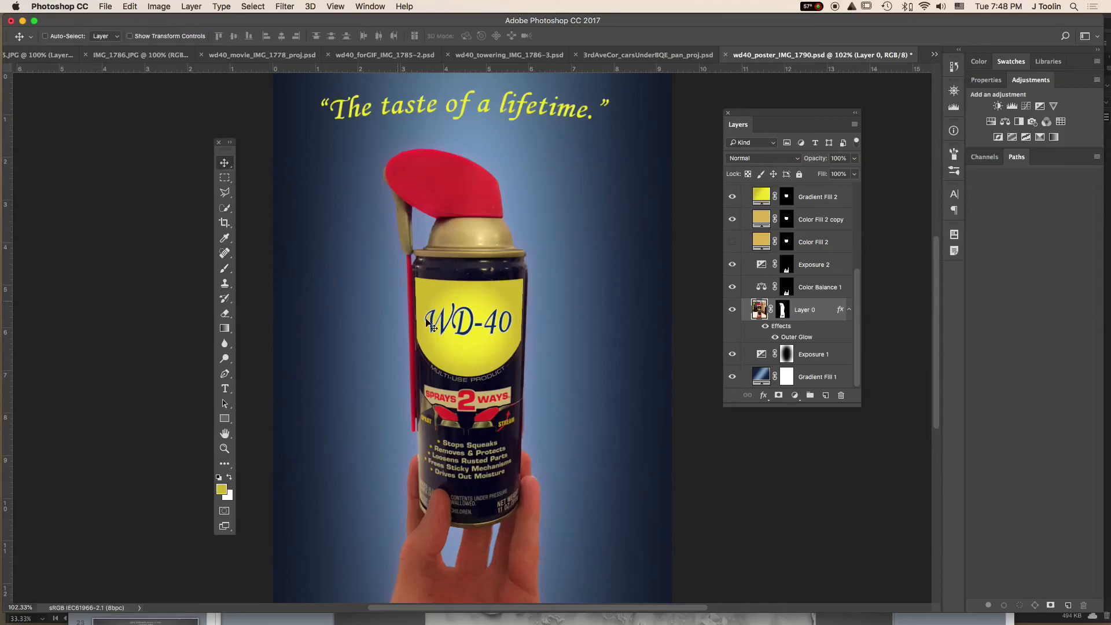
mouse_move(535, 286)
mouse_down()
mouse_move(582, 284)
mouse_move(409, 318)
mouse_up()
drag(571, 318, 529, 357)
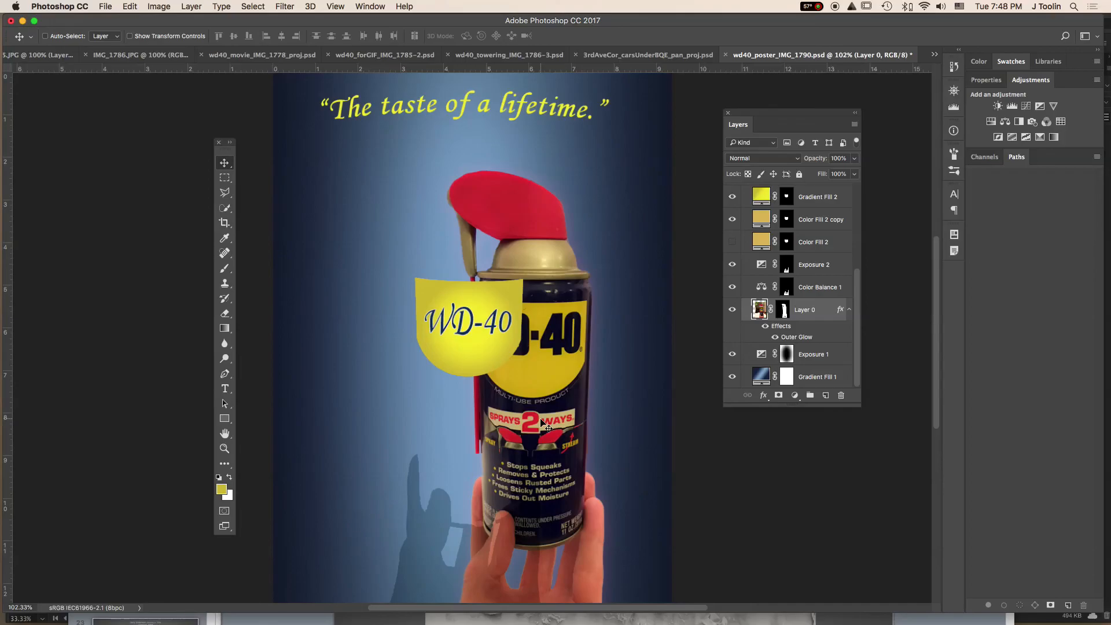
key(super+z)
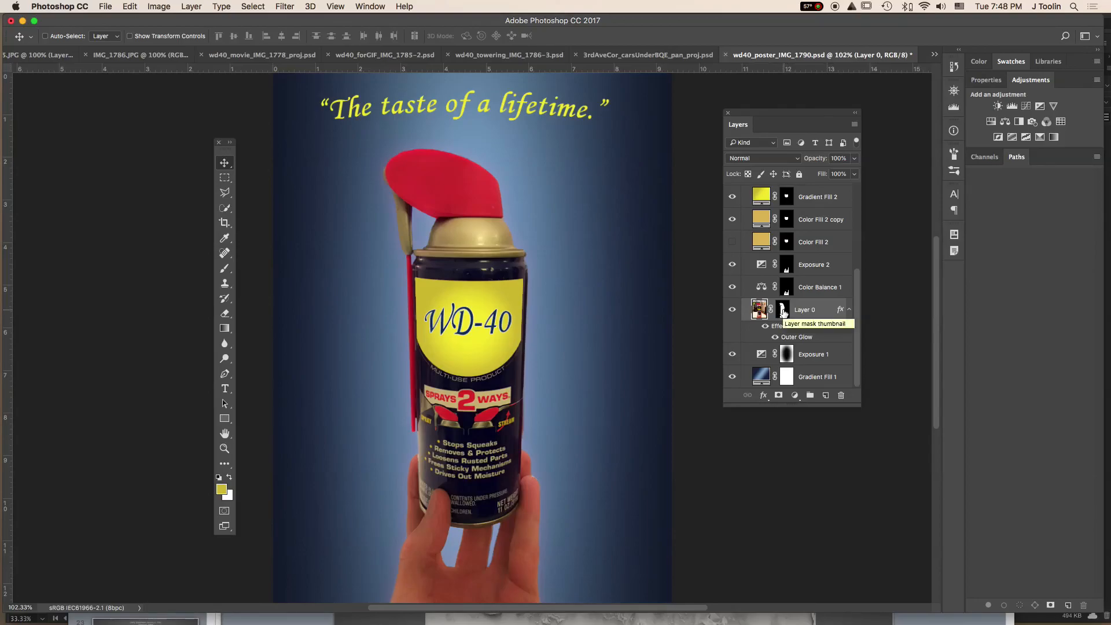
- Disable Layer 0's layer mask to examine the original photo background, and enable the mask again
right_click(783, 311)
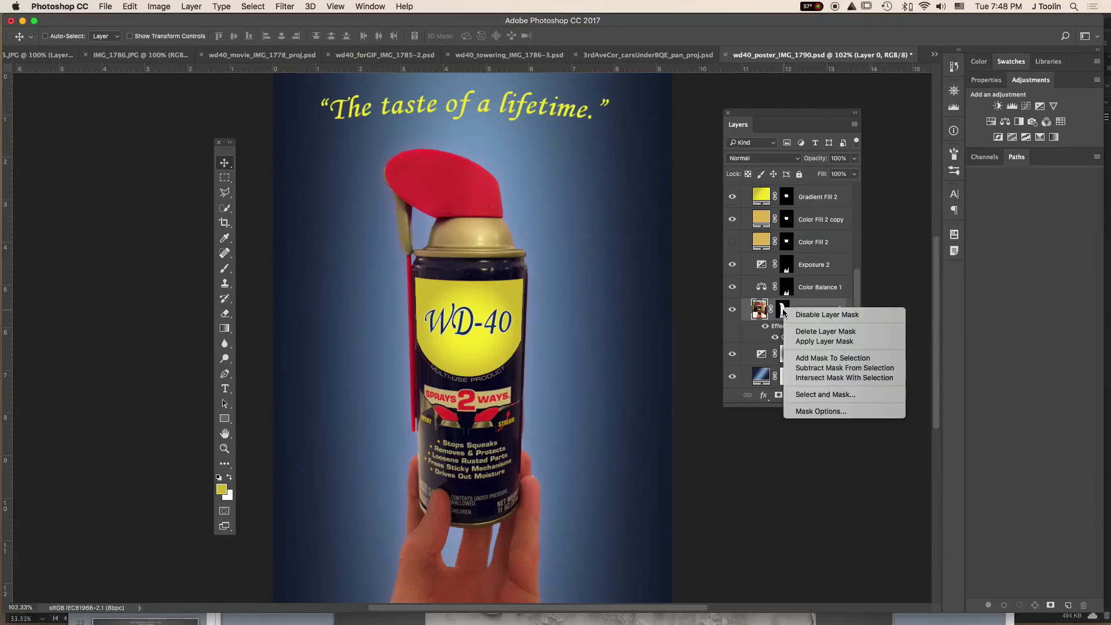
click(819, 314)
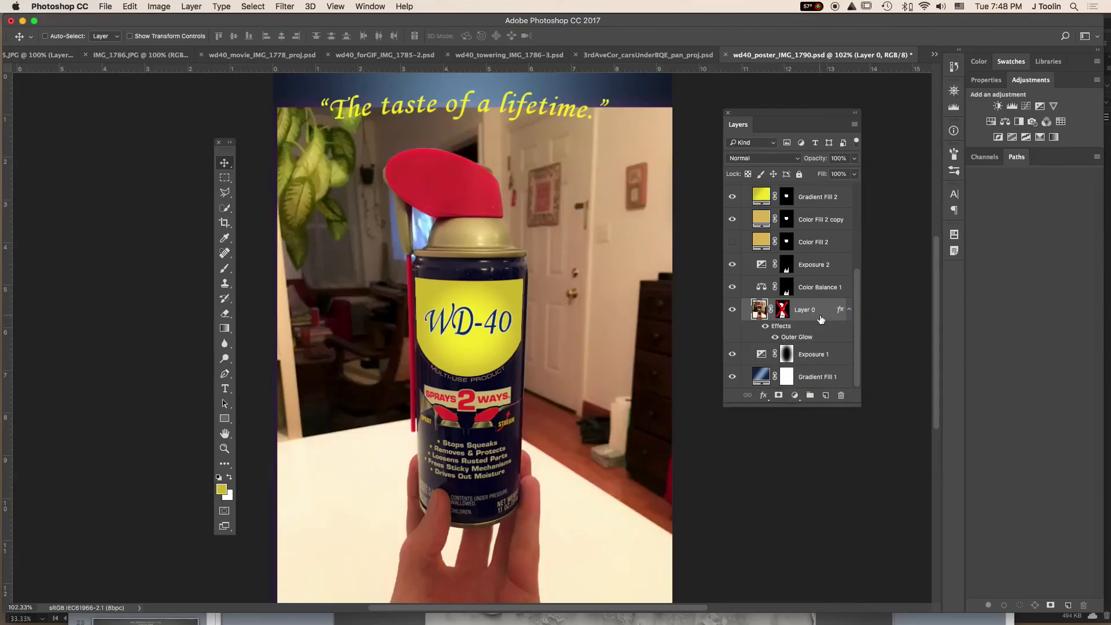
right_click(787, 311)
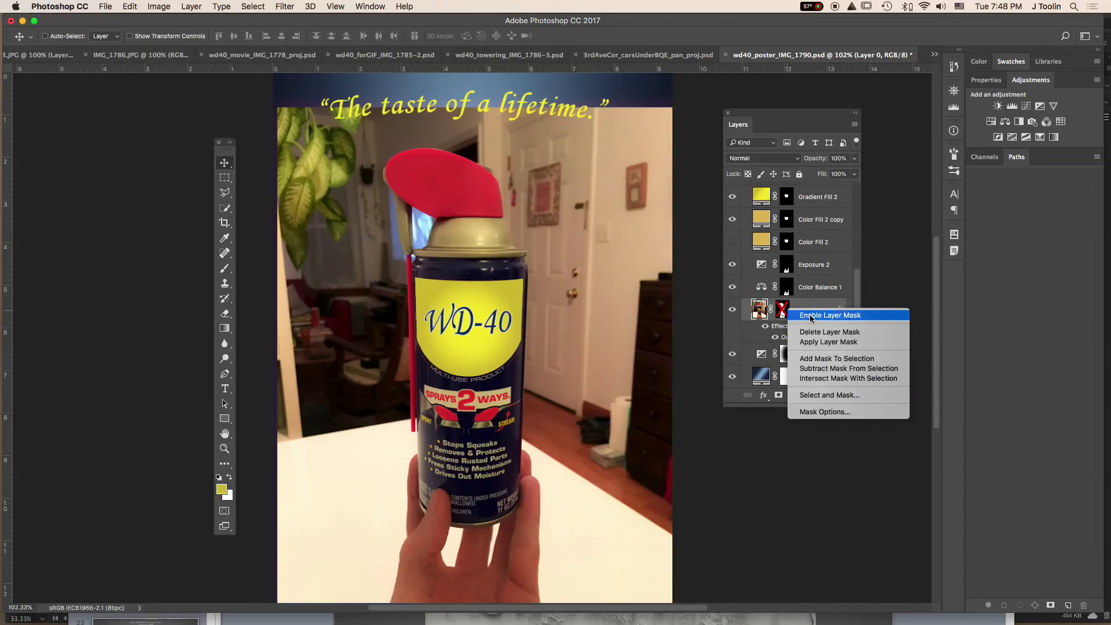
click(811, 316)
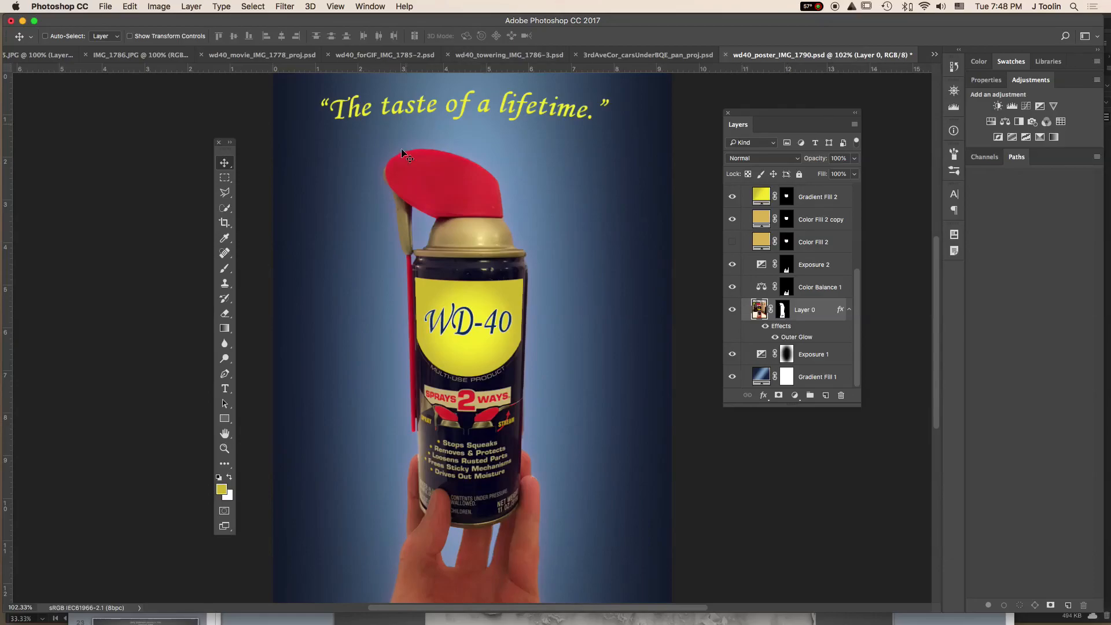
mouse_move(409, 616)
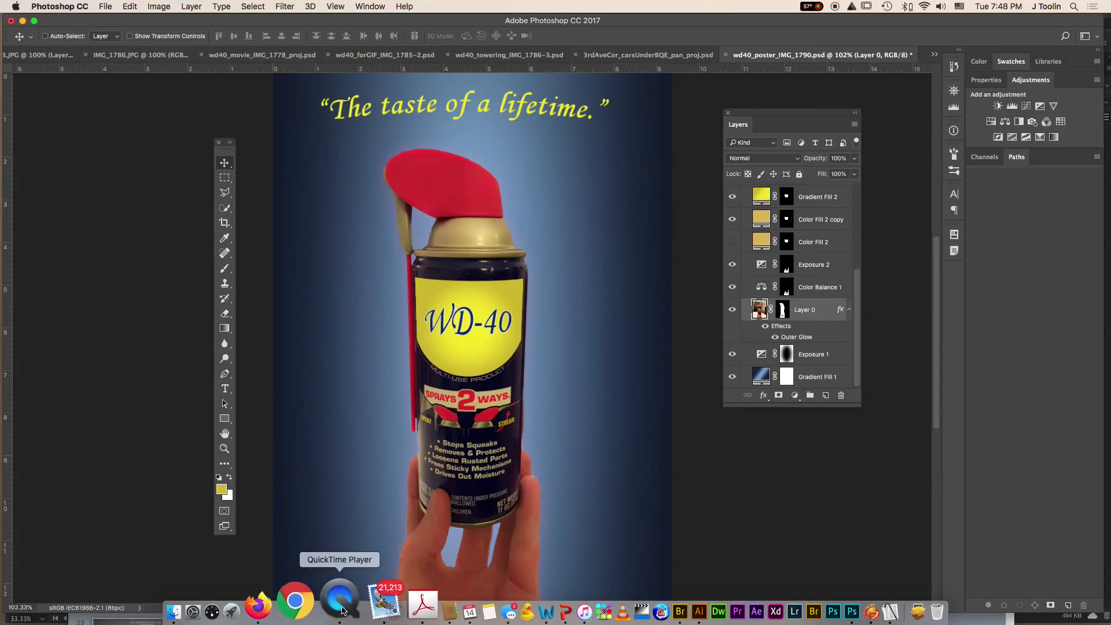
click(298, 614)
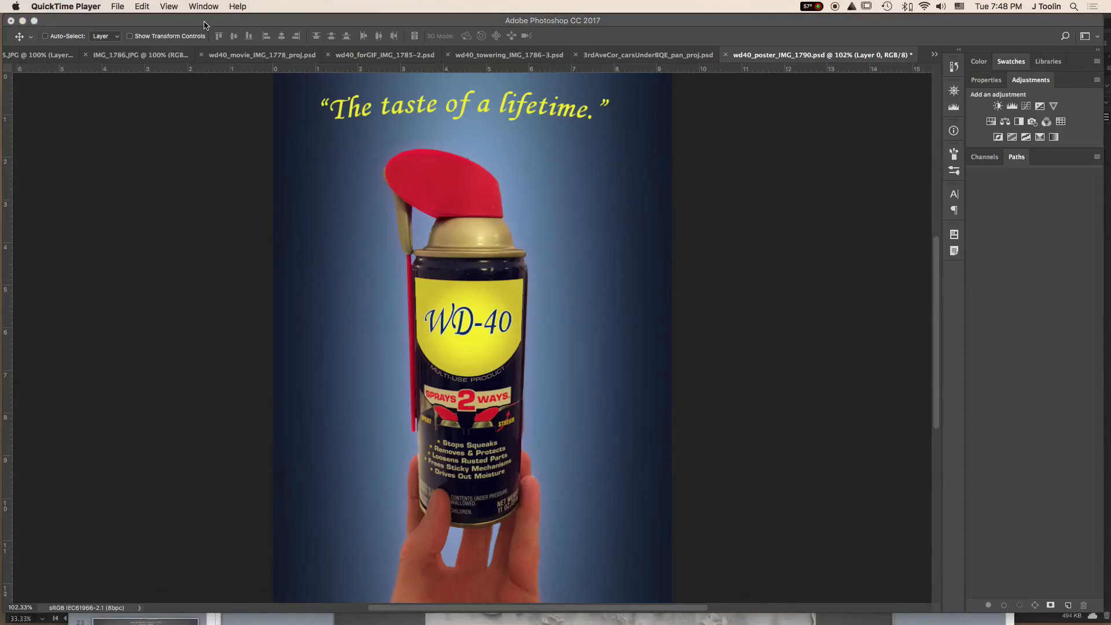